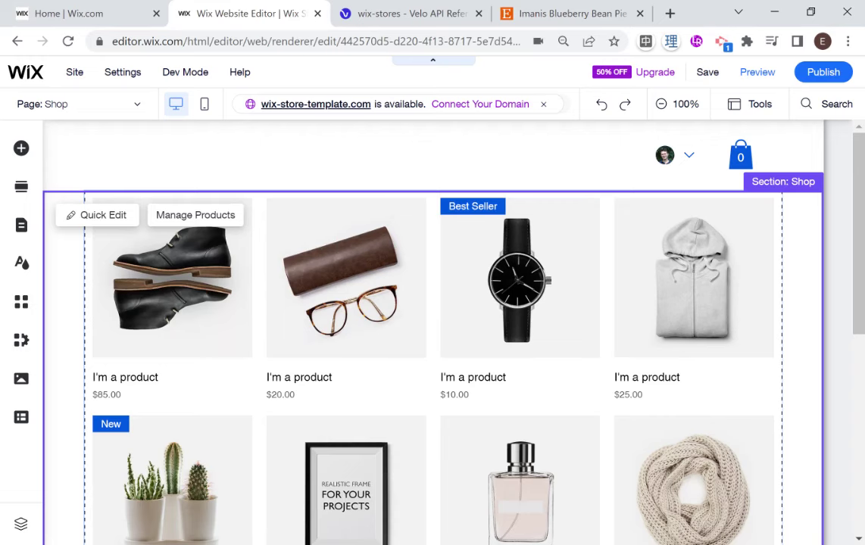
# Glance at the Etsy pie listing and the Wix App Market, then return to the editor.
pyautogui.click(591, 13)
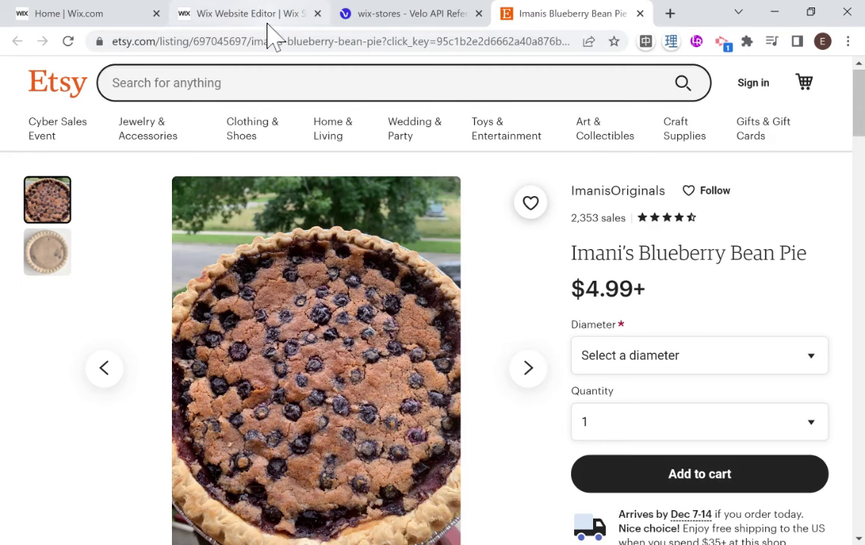
pyautogui.click(241, 15)
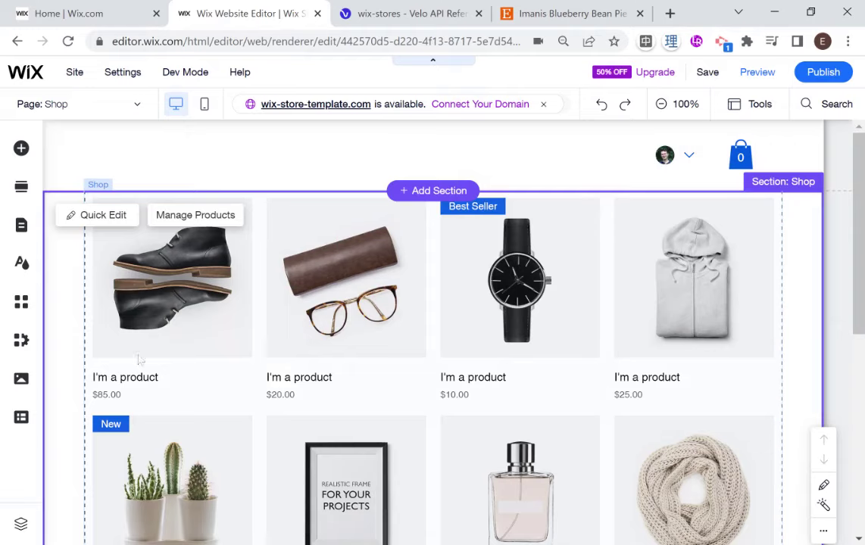
pyautogui.click(27, 305)
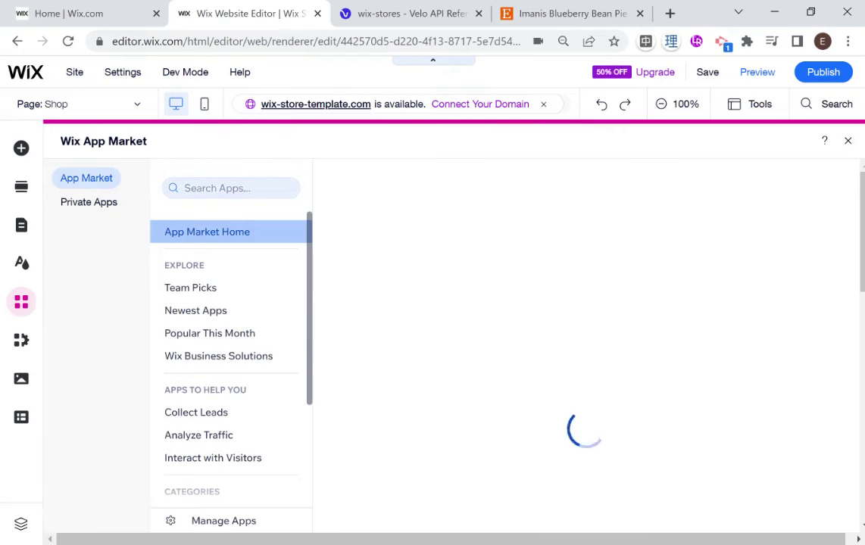
pyautogui.click(848, 140)
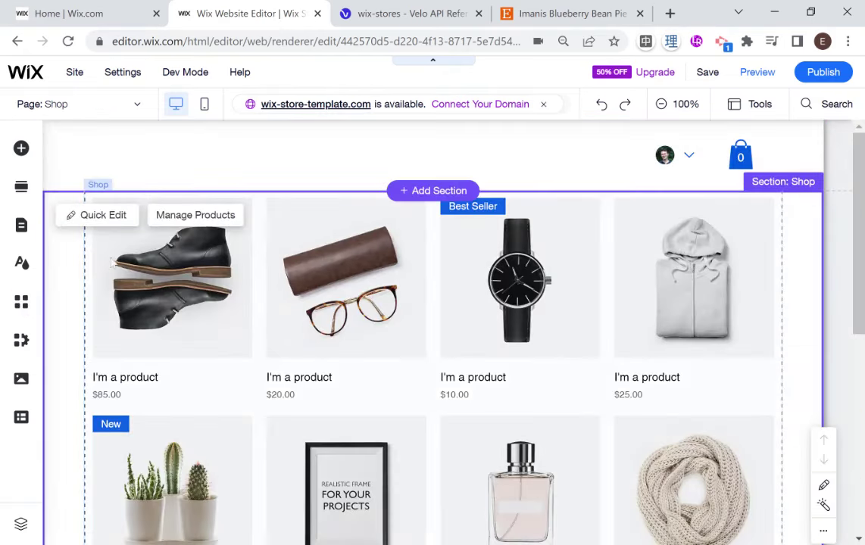
# Switch to Store Pages > Product Page, showing the $85.00 sample boot with Add to Cart.
pyautogui.click(23, 225)
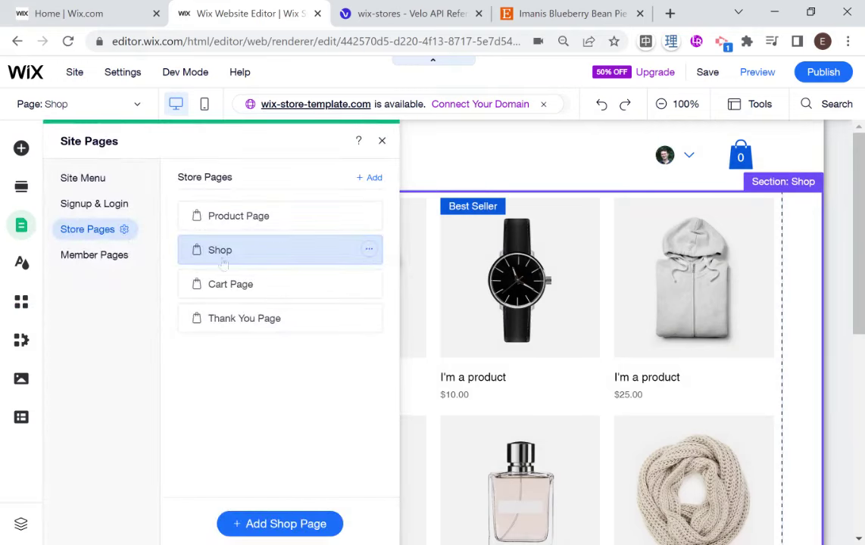
pyautogui.click(282, 220)
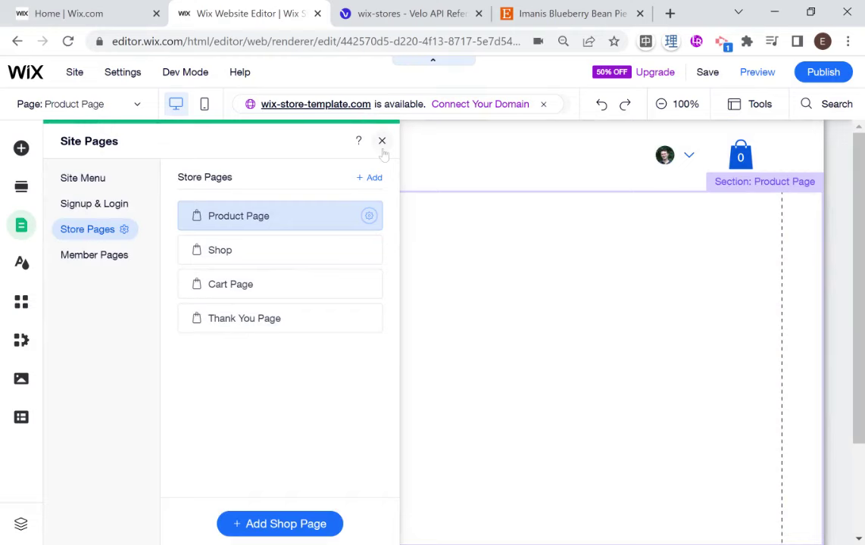
pyautogui.click(423, 247)
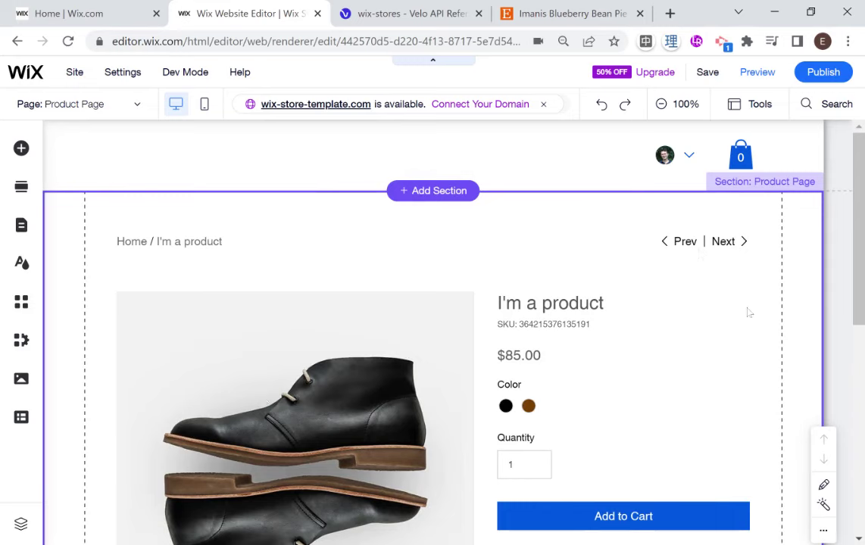
pyautogui.scroll(-2, 700, 315)
pyautogui.scroll(2, 701, 314)
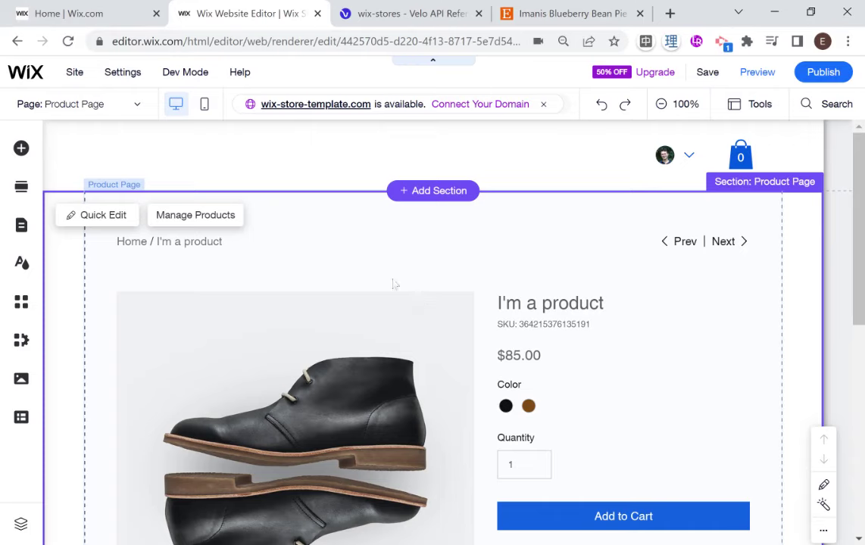
pyautogui.click(425, 274)
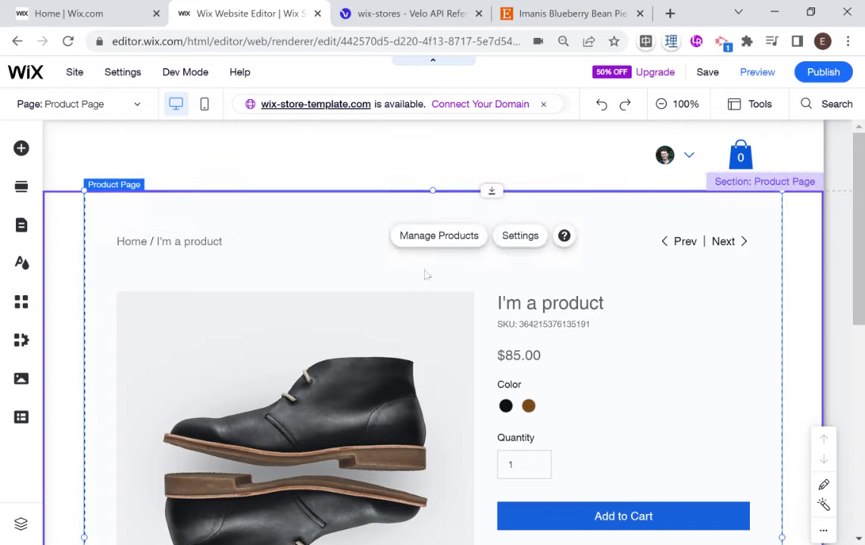
pyautogui.click(517, 241)
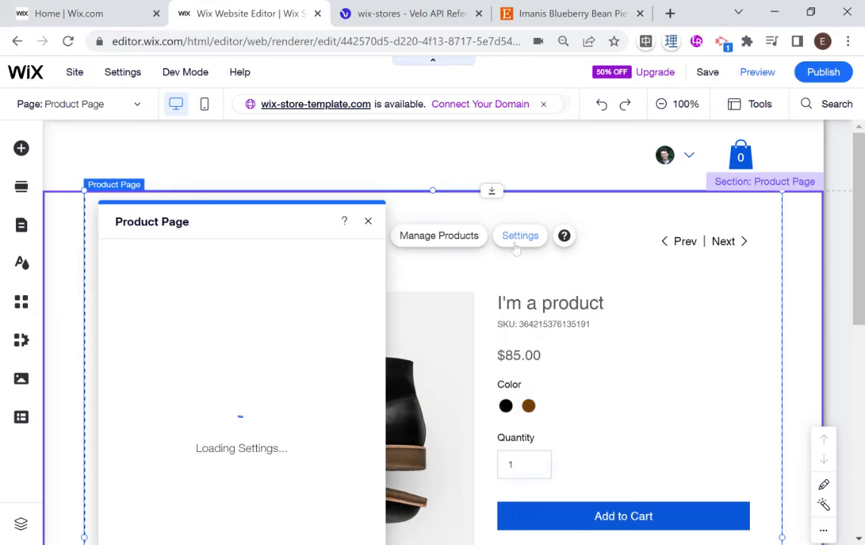
pyautogui.click(140, 382)
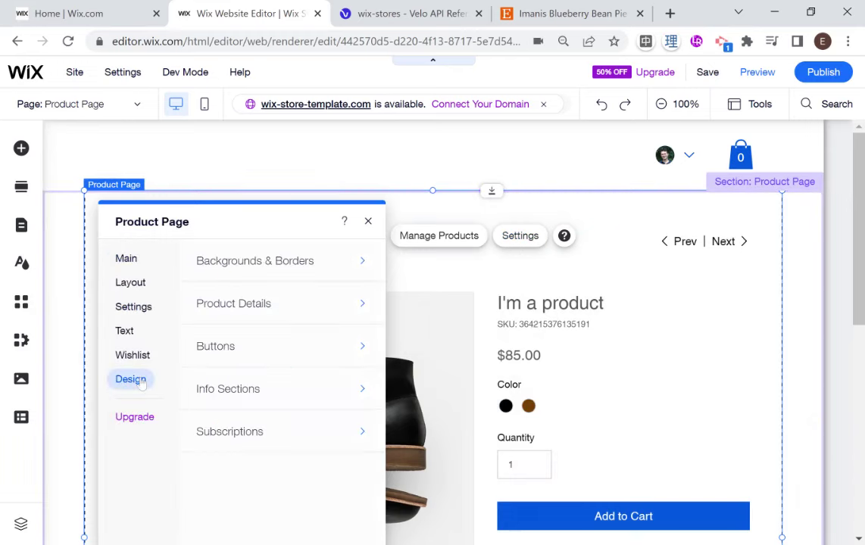
pyautogui.click(277, 350)
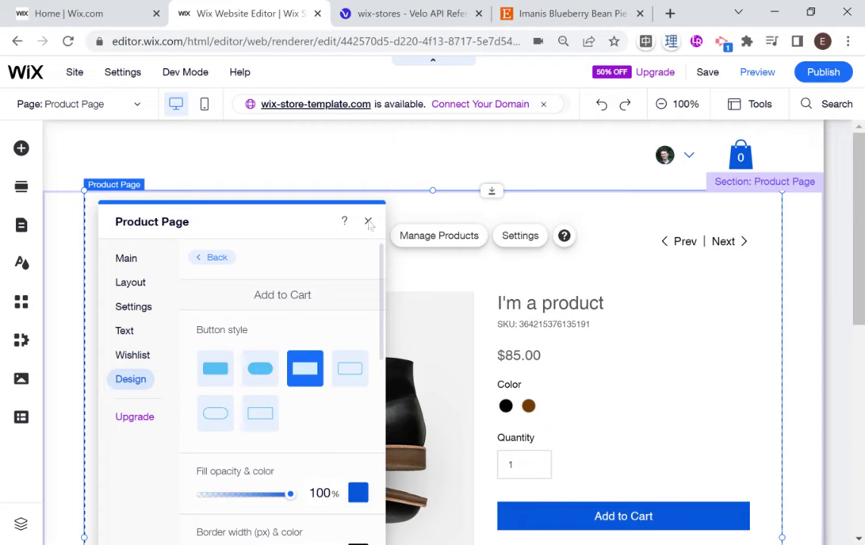
pyautogui.click(726, 284)
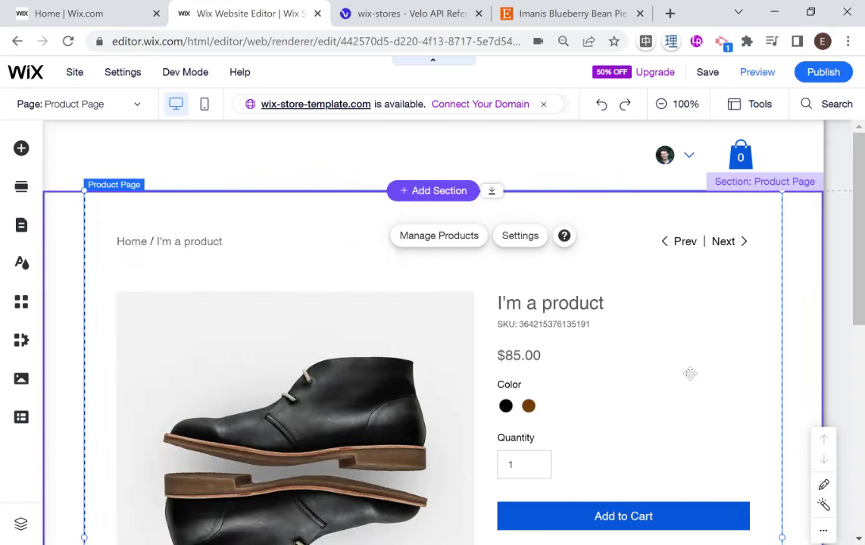
pyautogui.scroll(-1, 660, 354)
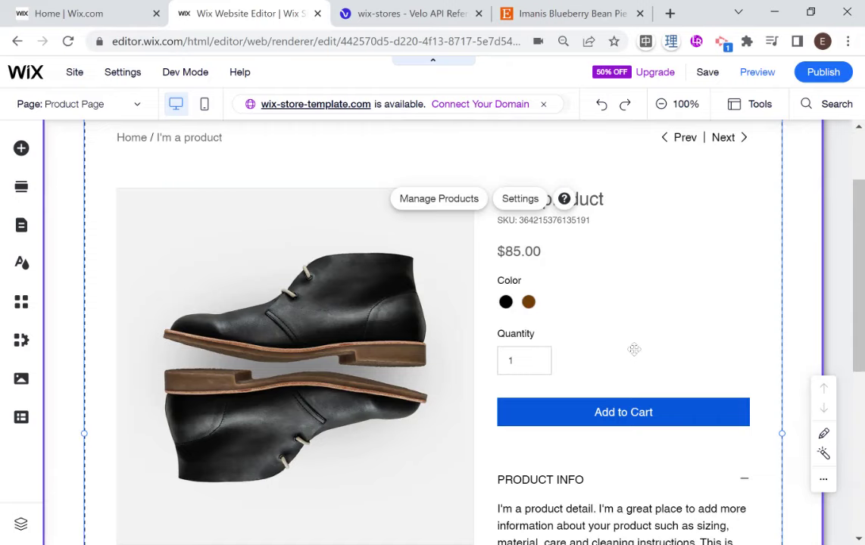
pyautogui.scroll(1, 280, 304)
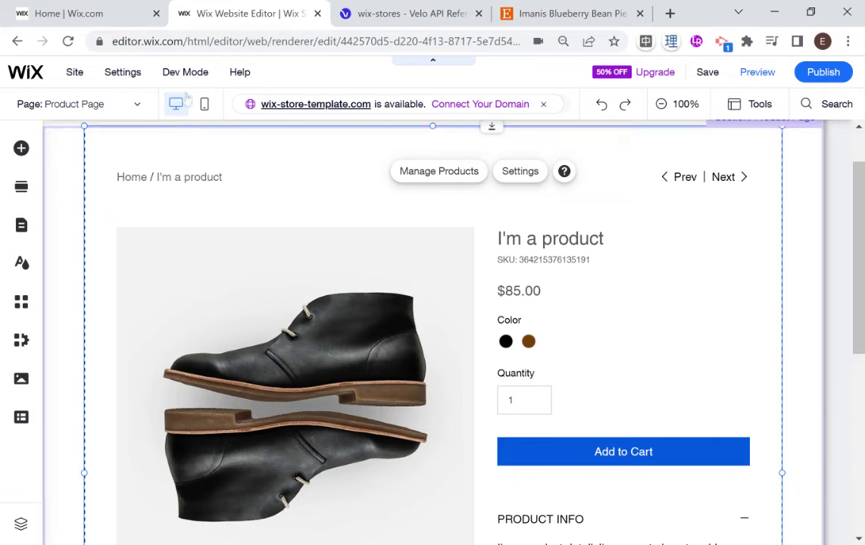
# Turn on Developer Mode and show the site's database collections.
pyautogui.moveTo(195, 78)
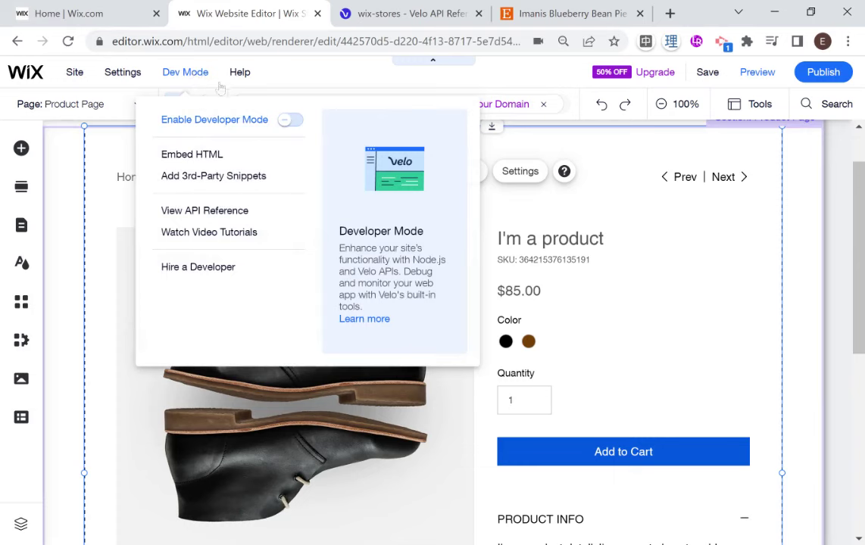
pyautogui.click(284, 122)
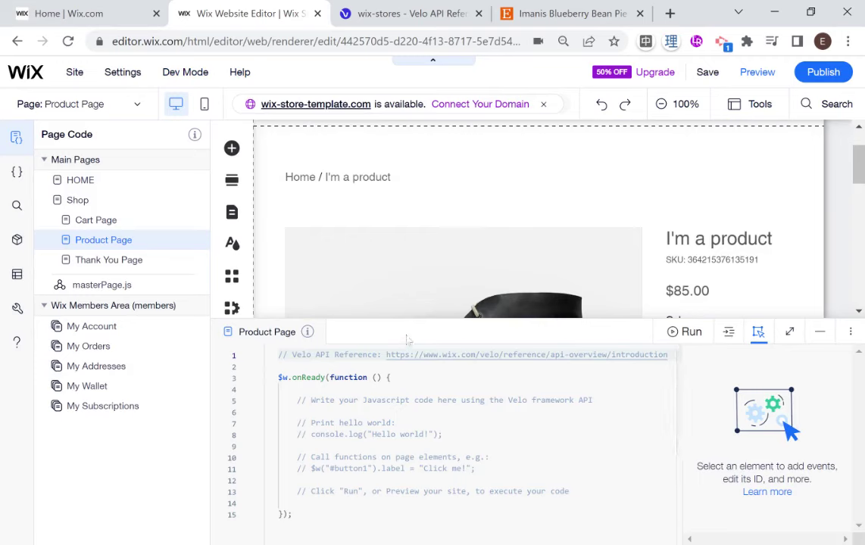
pyautogui.click(19, 277)
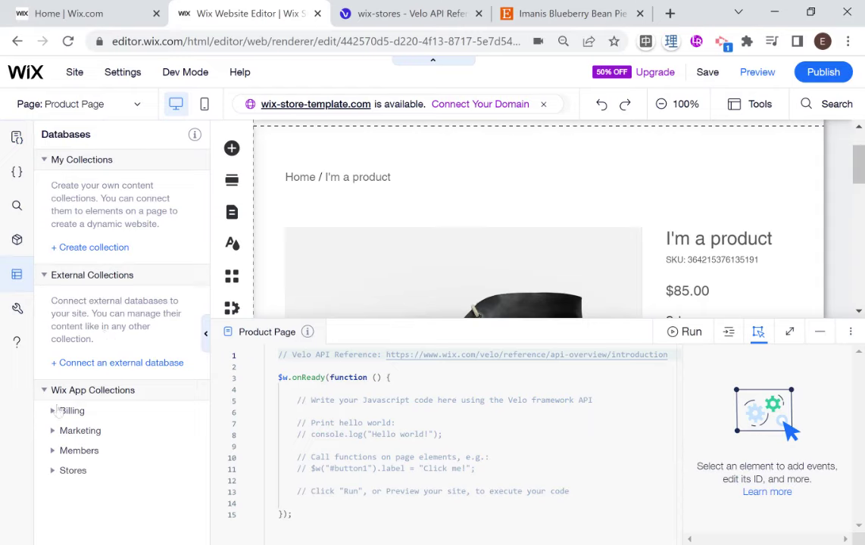
# Expand Stores > Products to browse its fields such as mainMedia, and open its actions menu.
pyautogui.click(72, 471)
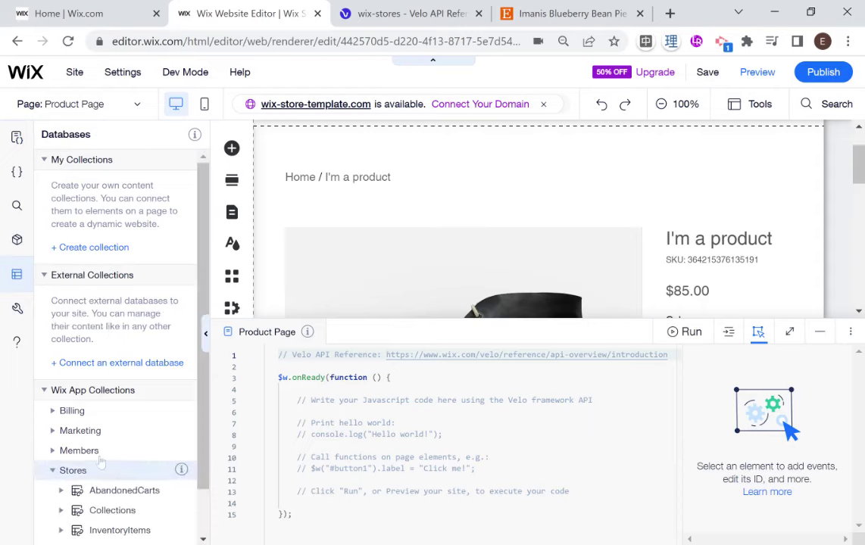
pyautogui.scroll(-1, 98, 443)
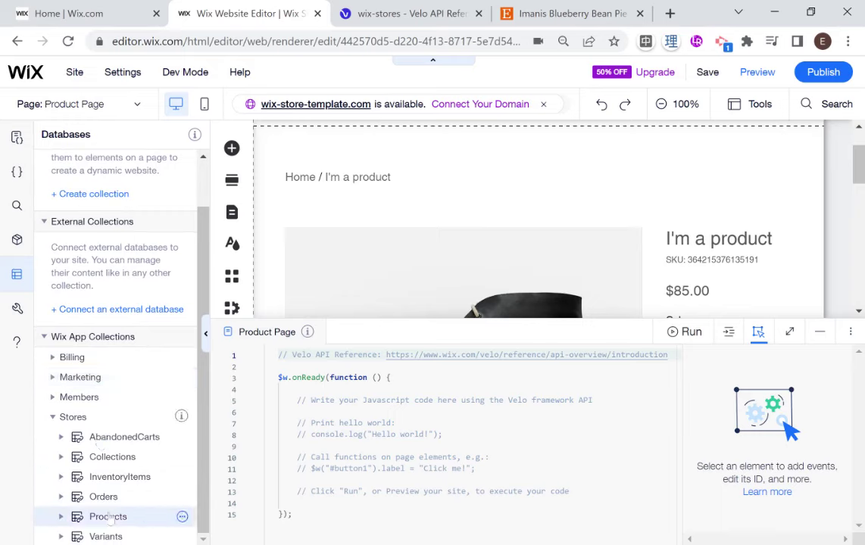
pyautogui.click(110, 519)
pyautogui.scroll(-3, 116, 454)
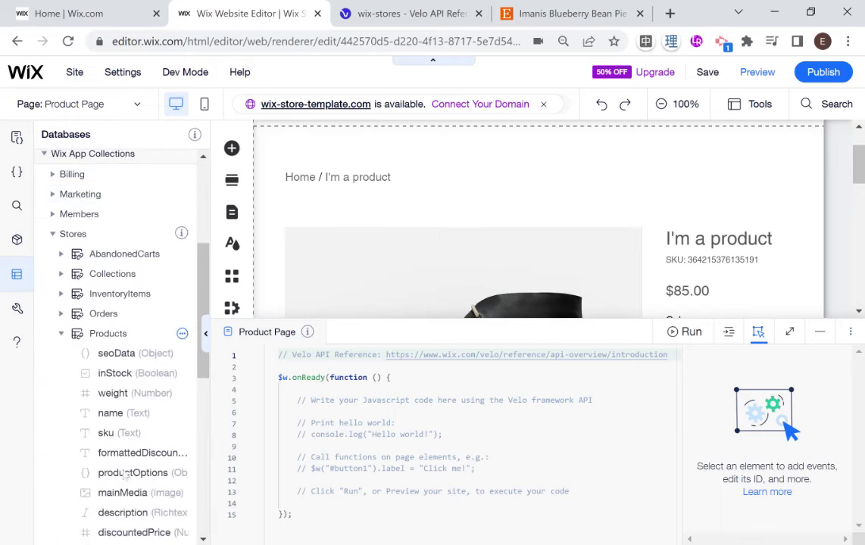
pyautogui.scroll(-1, 129, 356)
pyautogui.scroll(1, 121, 338)
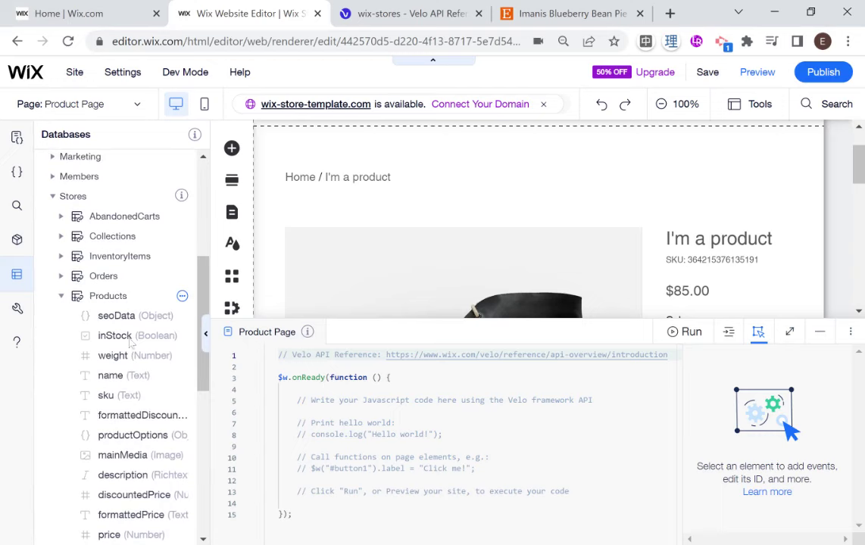
pyautogui.scroll(-2, 118, 331)
pyautogui.scroll(-4, 121, 413)
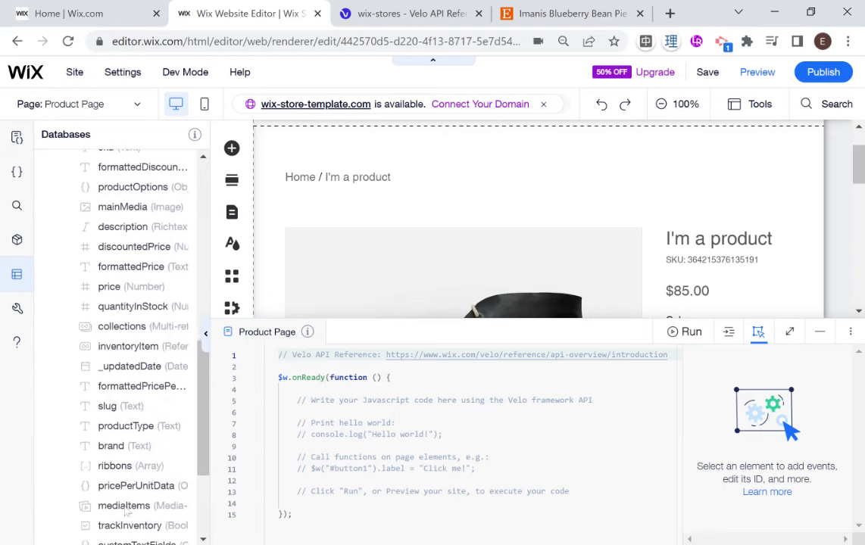
pyautogui.scroll(7, 117, 439)
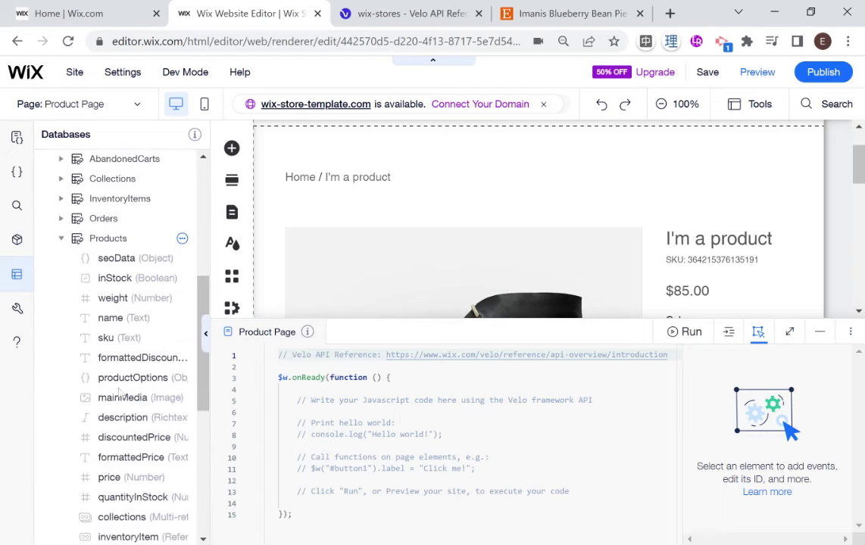
pyautogui.scroll(1, 113, 384)
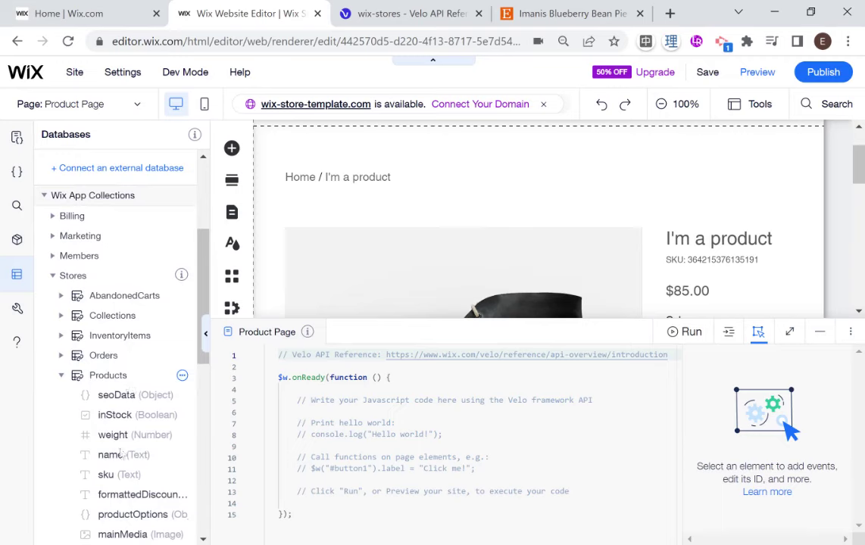
pyautogui.click(182, 377)
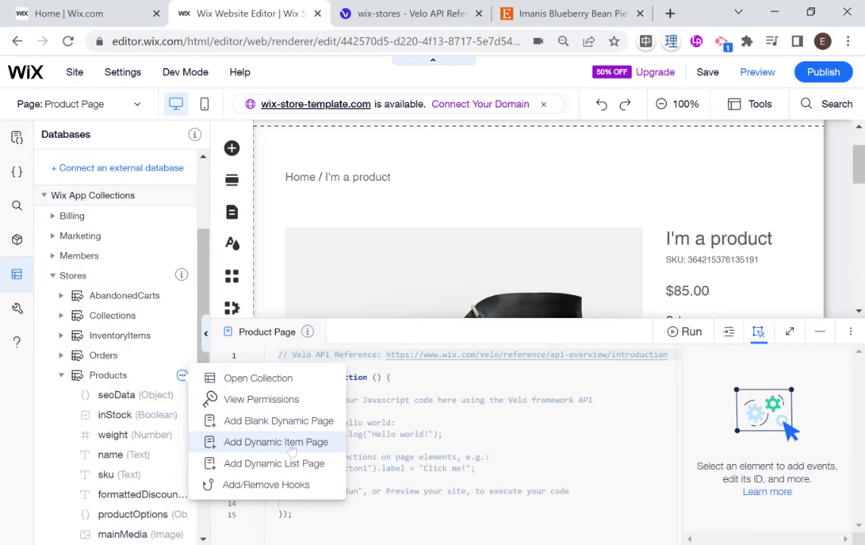
# Add a Products dynamic item page and hide the code and page panels to preview it.
pyautogui.click(241, 444)
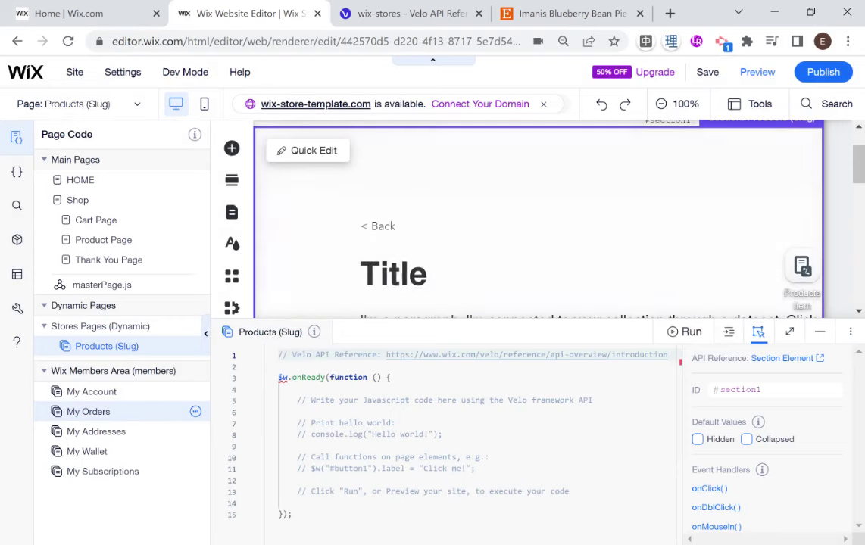
pyautogui.click(371, 334)
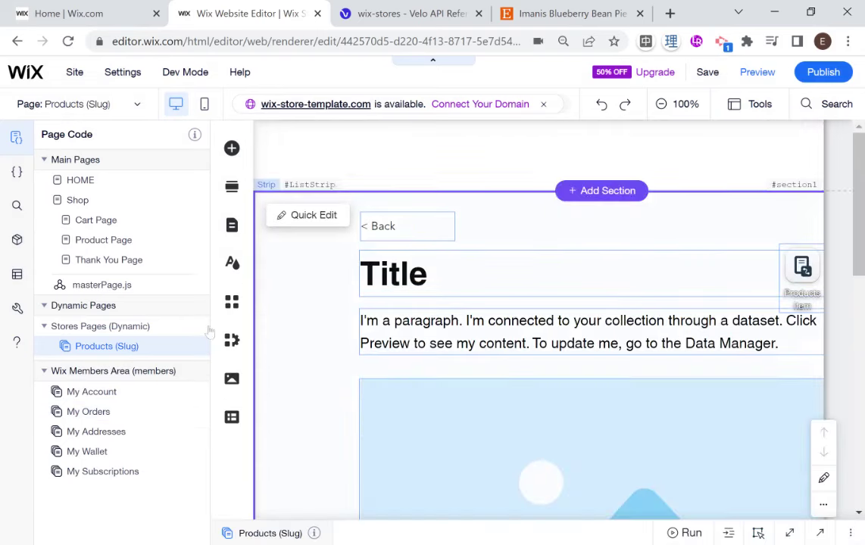
pyautogui.click(205, 337)
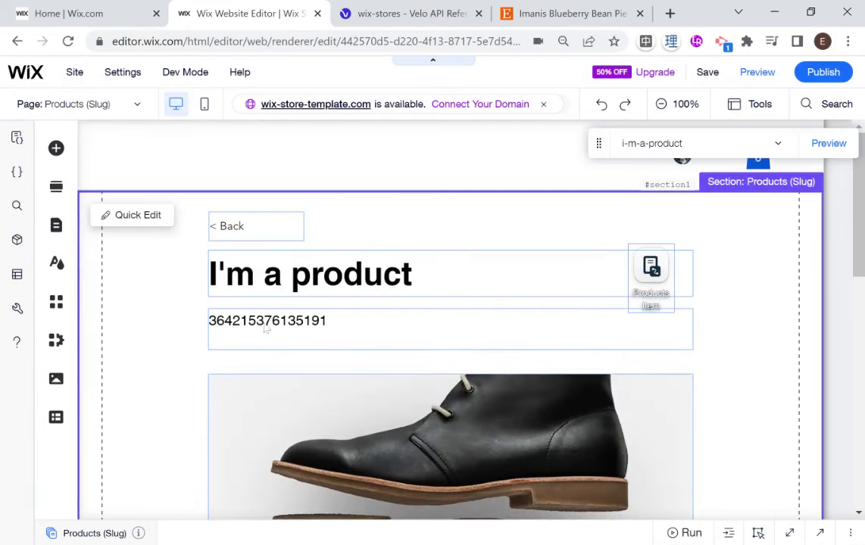
# Drag the Products Item dataset icon further right, away from the title.
pyautogui.scroll(-3, 190, 296)
pyautogui.scroll(-6, 190, 298)
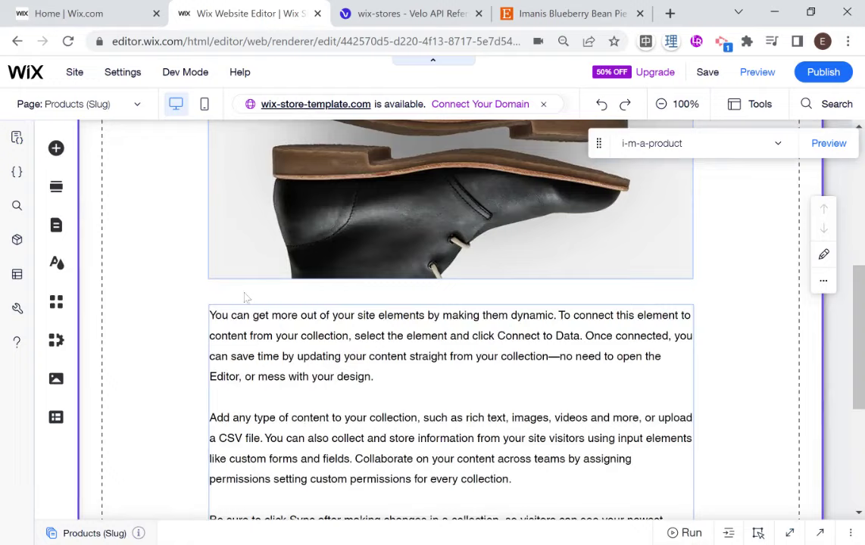
pyautogui.scroll(4, 406, 306)
pyautogui.scroll(5, 406, 306)
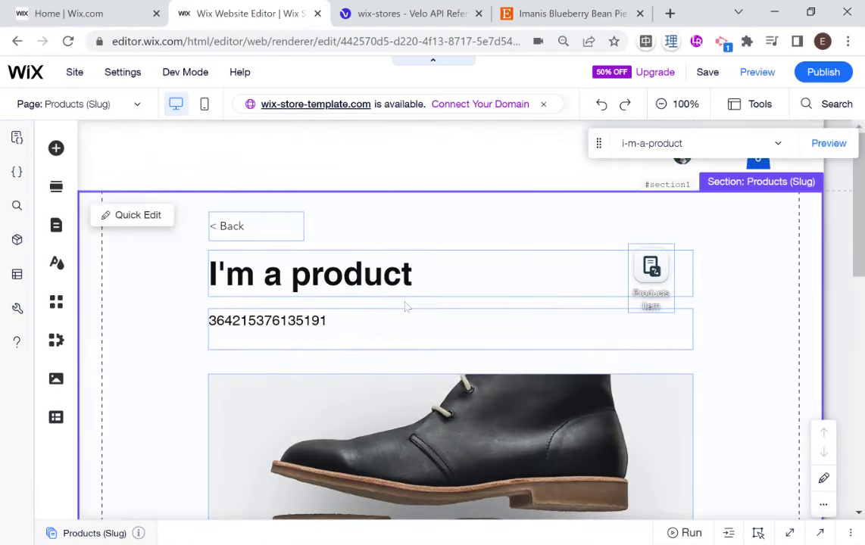
pyautogui.click(664, 270)
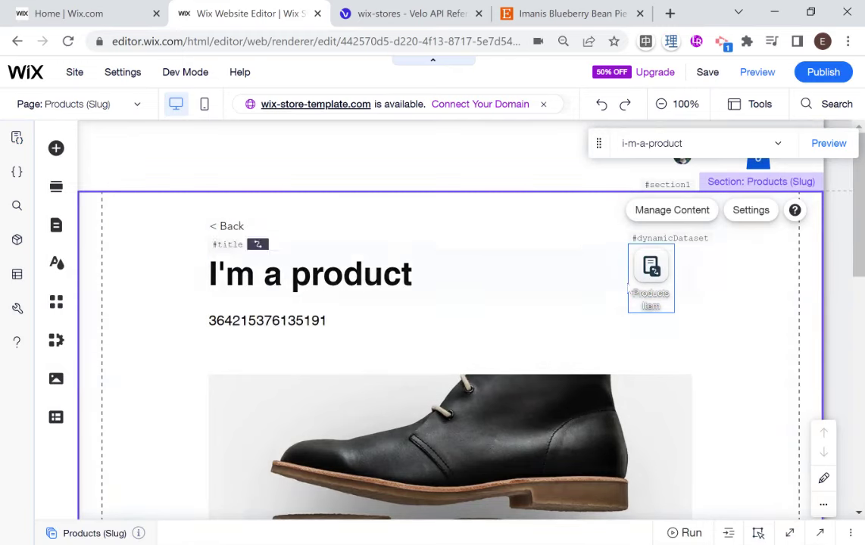
pyautogui.moveTo(667, 269); pyautogui.dragTo(750, 264)
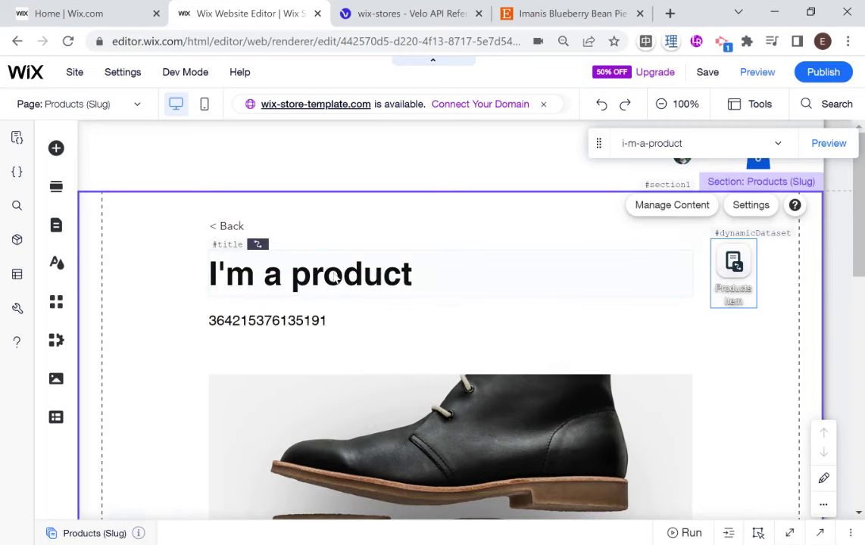
# Select the boot product image, then switch to the site's Wix dashboard.
pyautogui.scroll(-2, 356, 325)
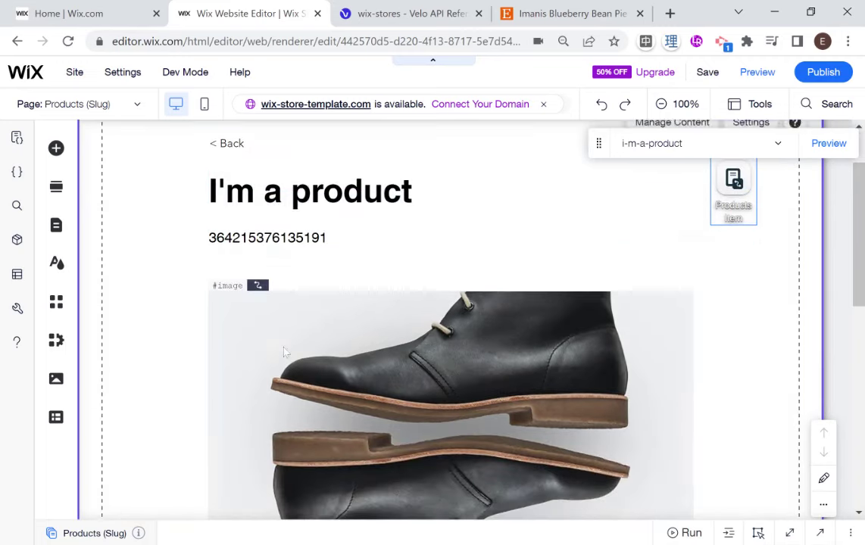
pyautogui.scroll(-5, 471, 303)
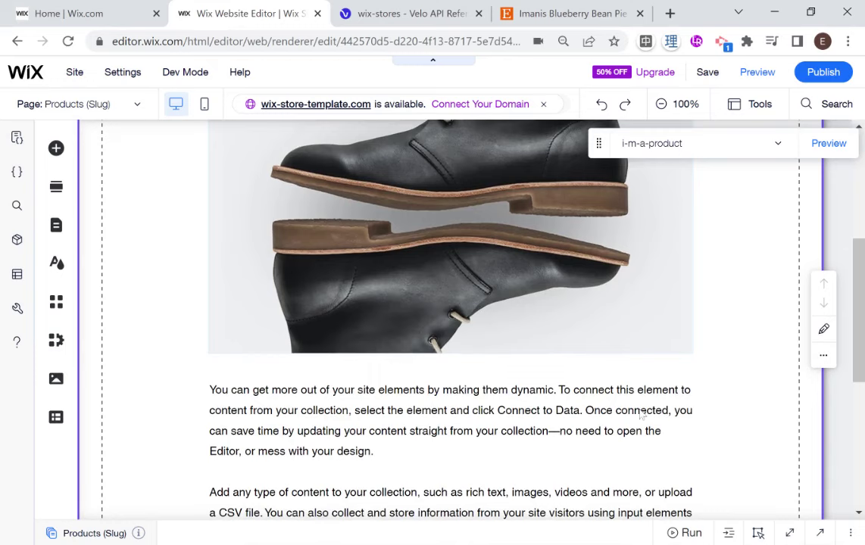
pyautogui.scroll(7, 575, 345)
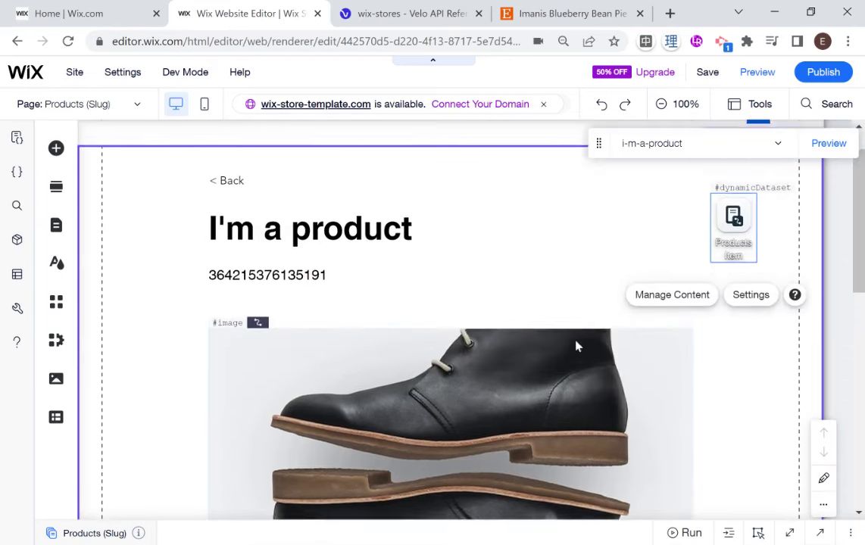
pyautogui.scroll(-2, 407, 335)
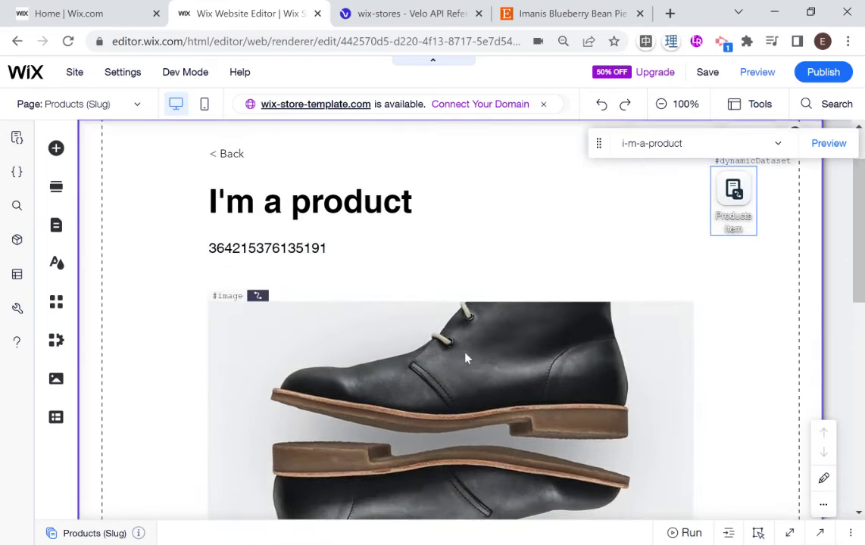
pyautogui.click(465, 356)
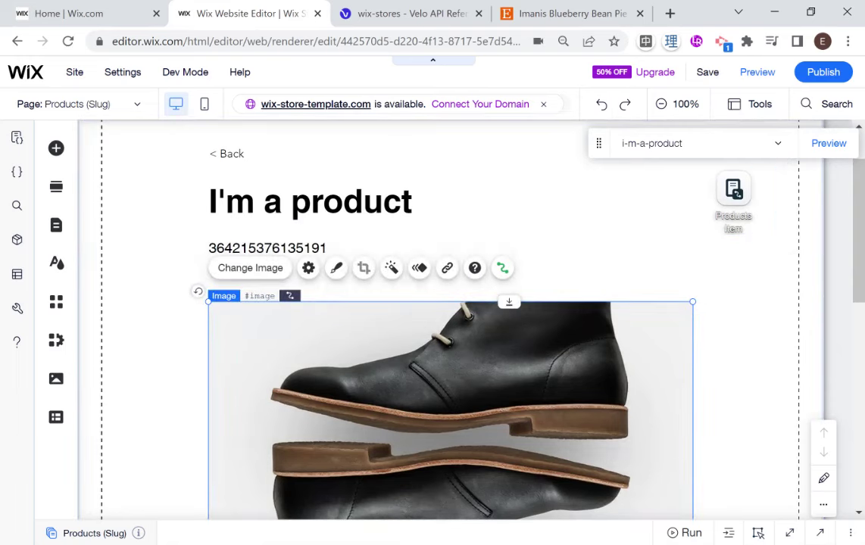
pyautogui.scroll(2, 508, 352)
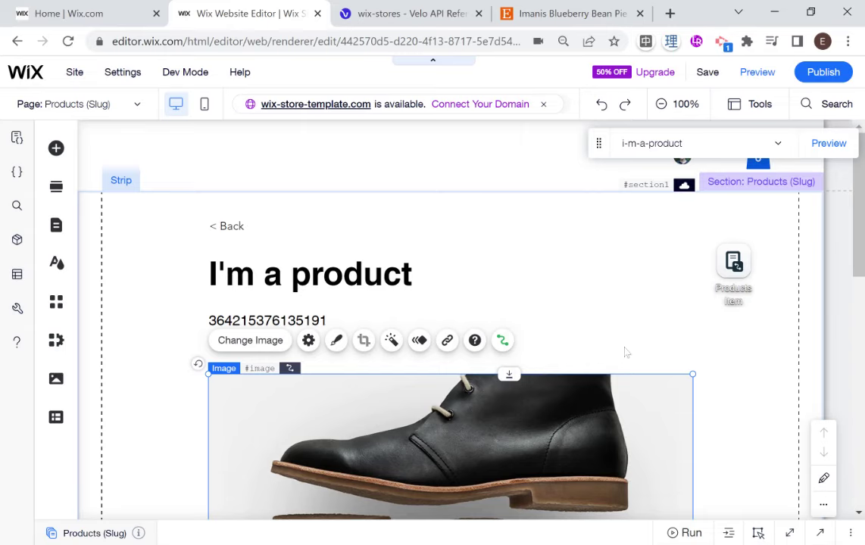
pyautogui.scroll(-1, 620, 350)
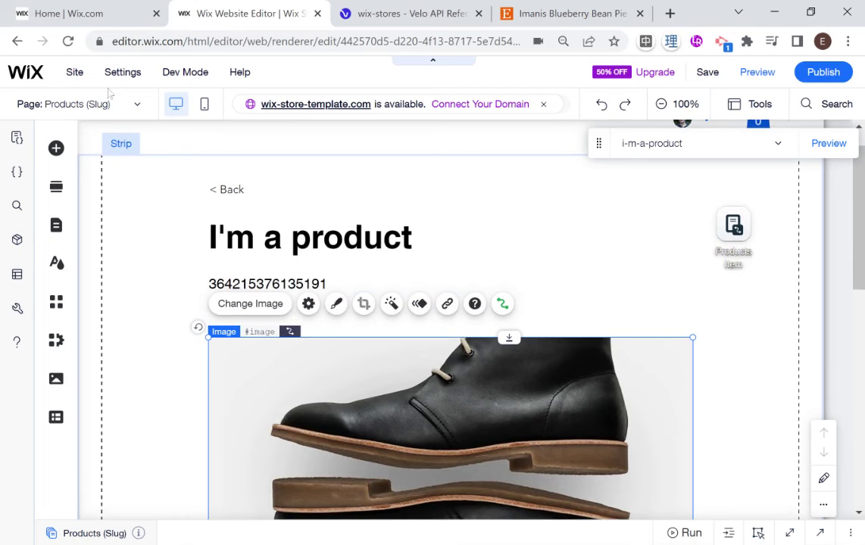
pyautogui.click(108, 17)
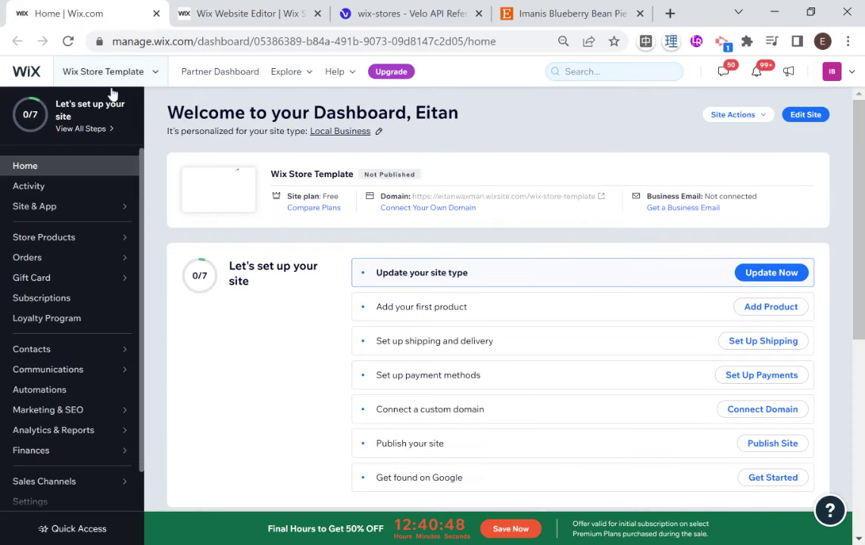
# Go to Store Products, dismiss the product-type tip, and open the first product, I'm a product.
pyautogui.click(99, 237)
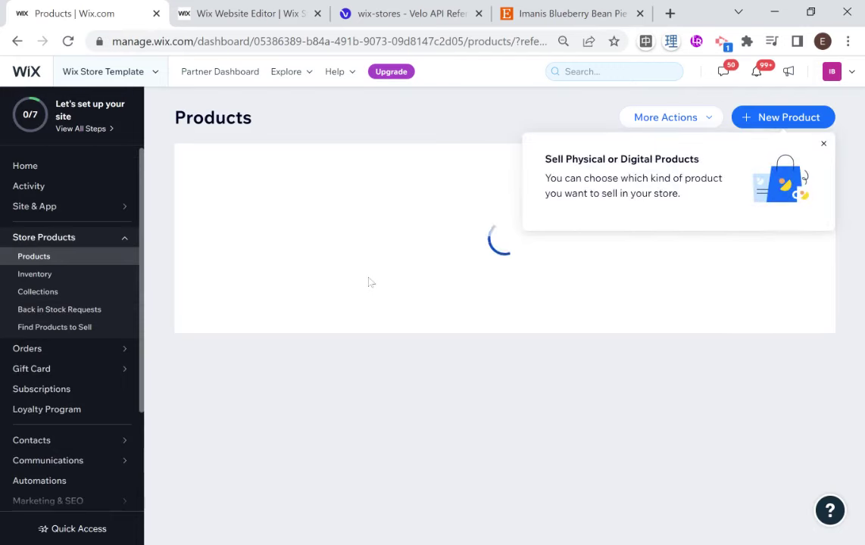
pyautogui.click(823, 144)
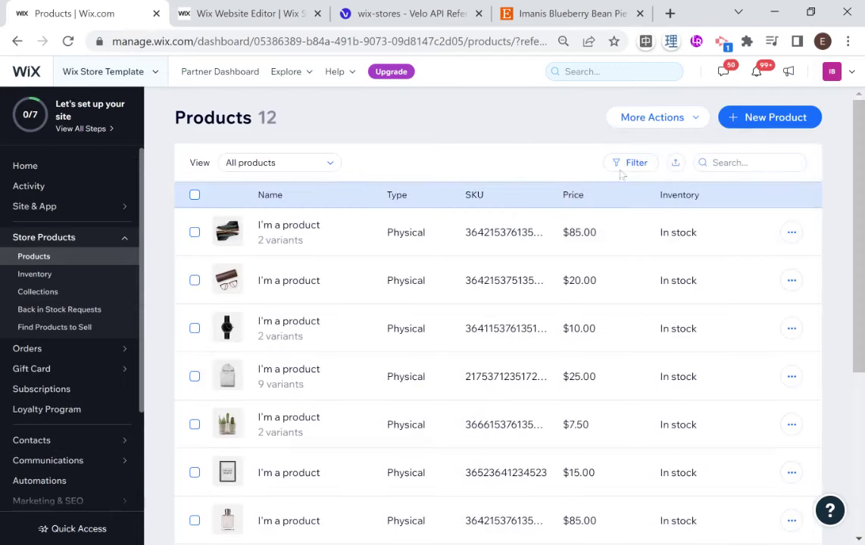
pyautogui.click(542, 236)
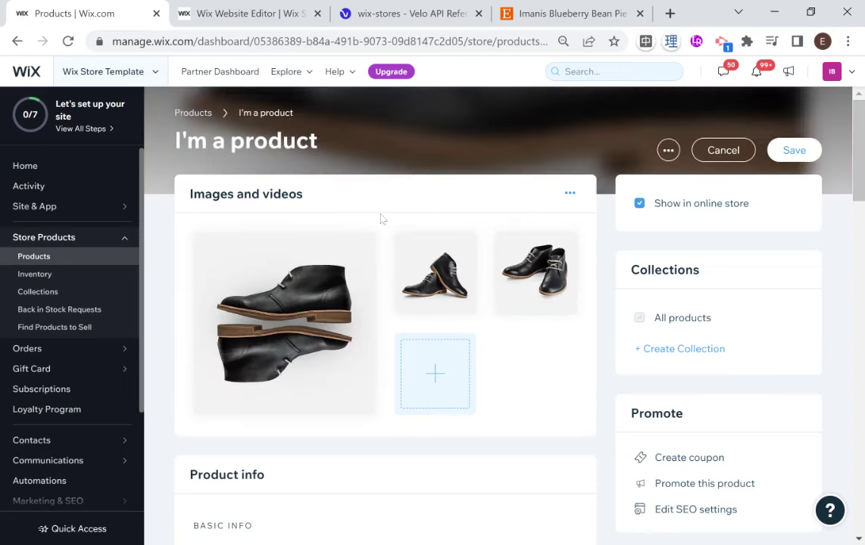
# Scroll through I'm a product's boot images and description, then go back to the editor.
pyautogui.scroll(-5, 386, 224)
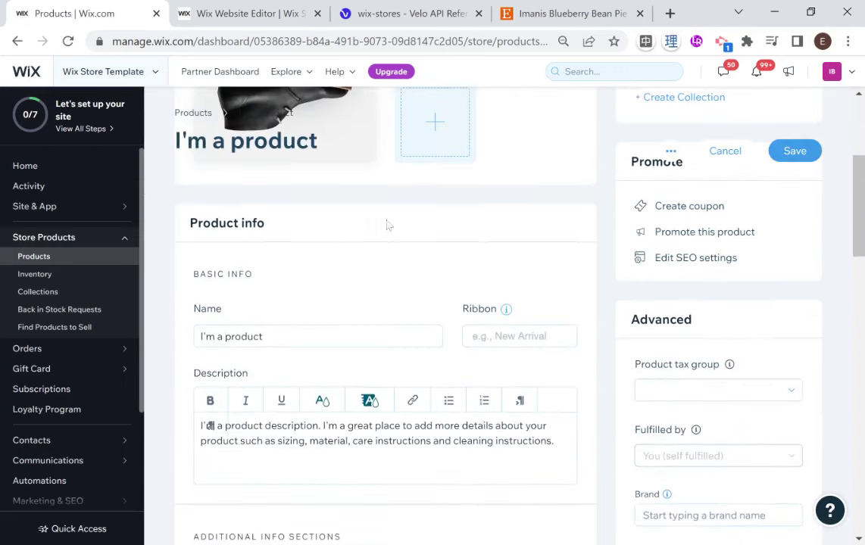
pyautogui.scroll(5, 386, 224)
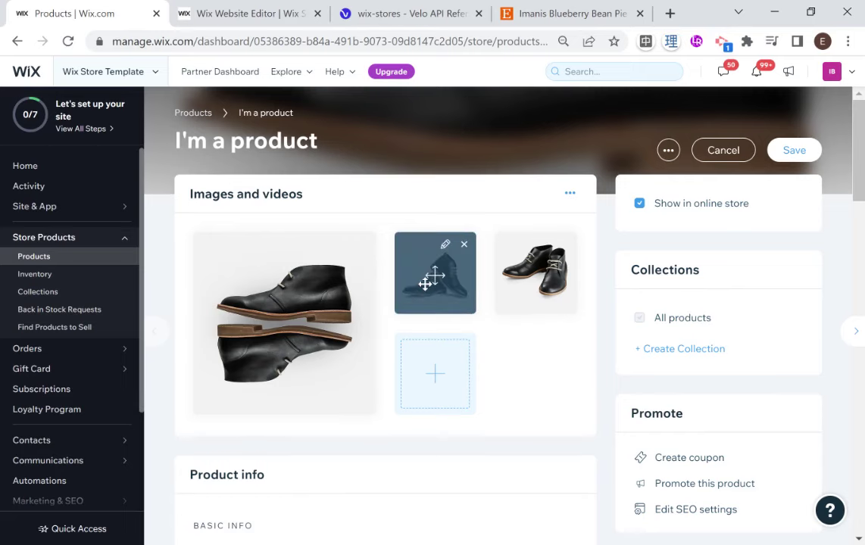
pyautogui.scroll(-2, 455, 280)
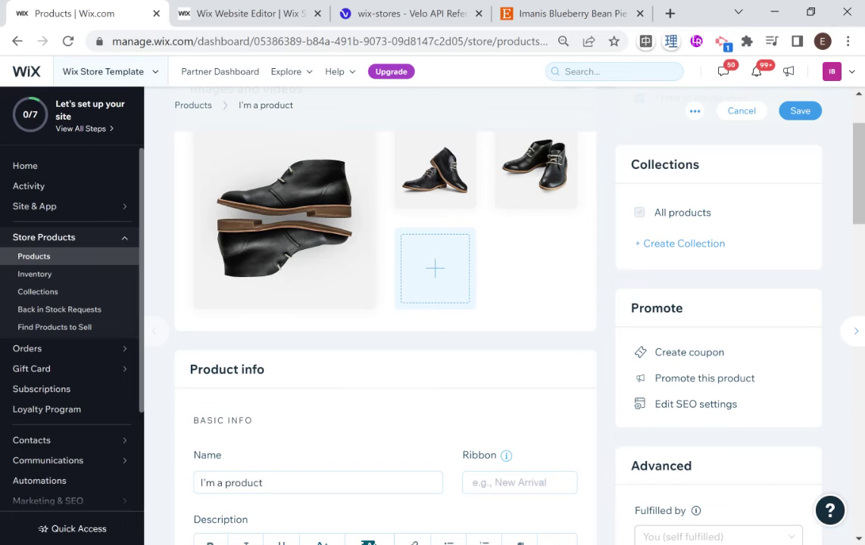
pyautogui.click(250, 21)
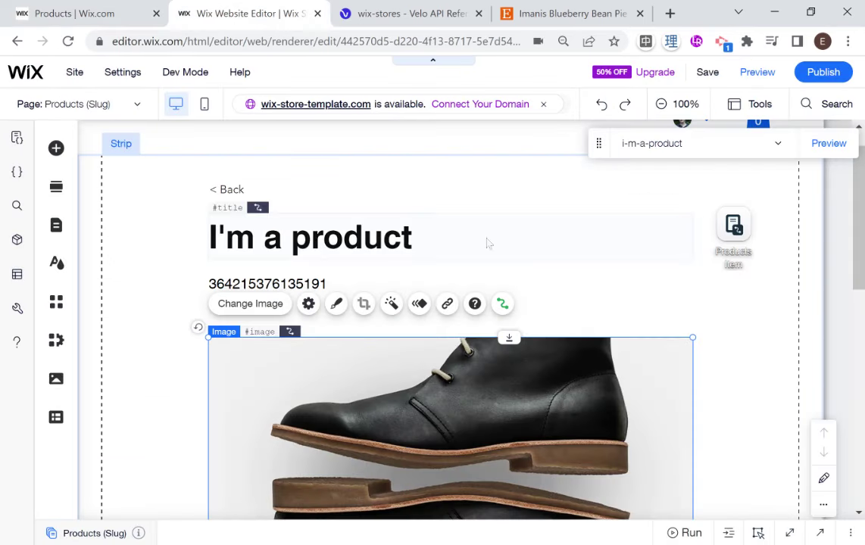
pyautogui.scroll(-1, 506, 247)
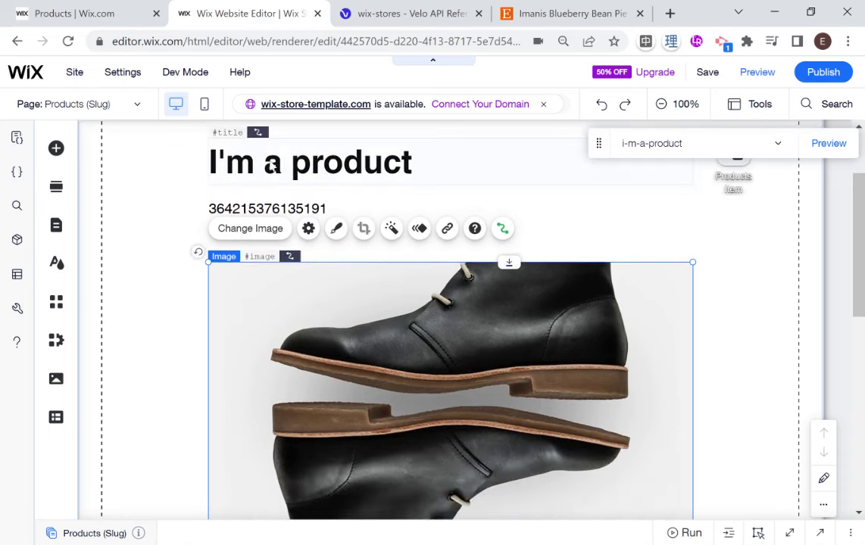
pyautogui.scroll(1, 274, 166)
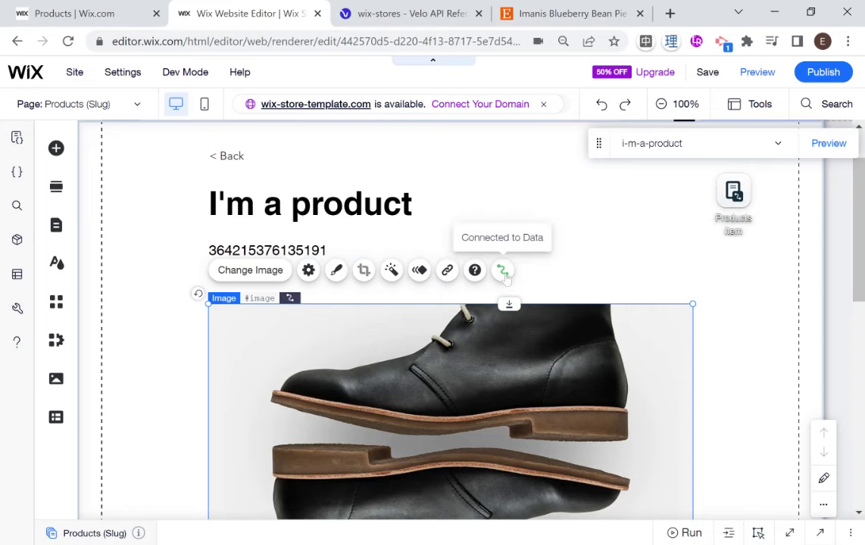
pyautogui.click(506, 277)
pyautogui.scroll(-1, 506, 277)
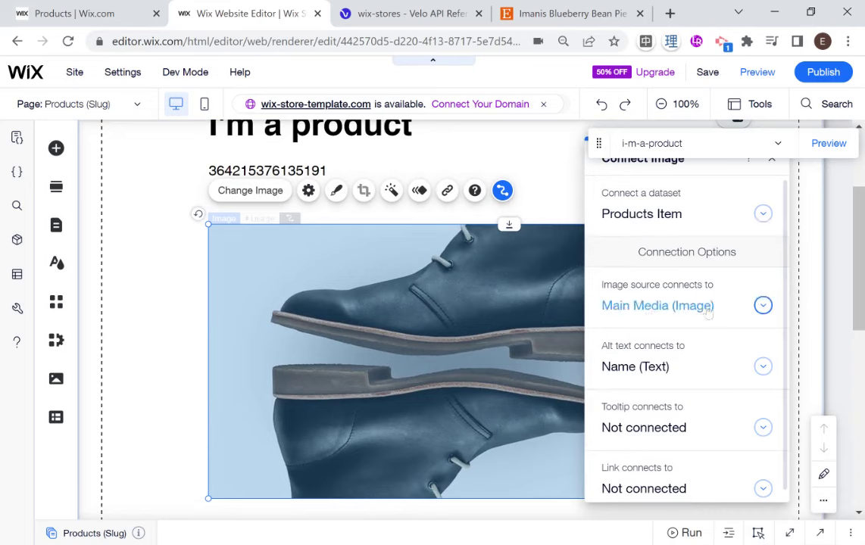
pyautogui.scroll(2, 425, 280)
pyautogui.scroll(-3, 367, 251)
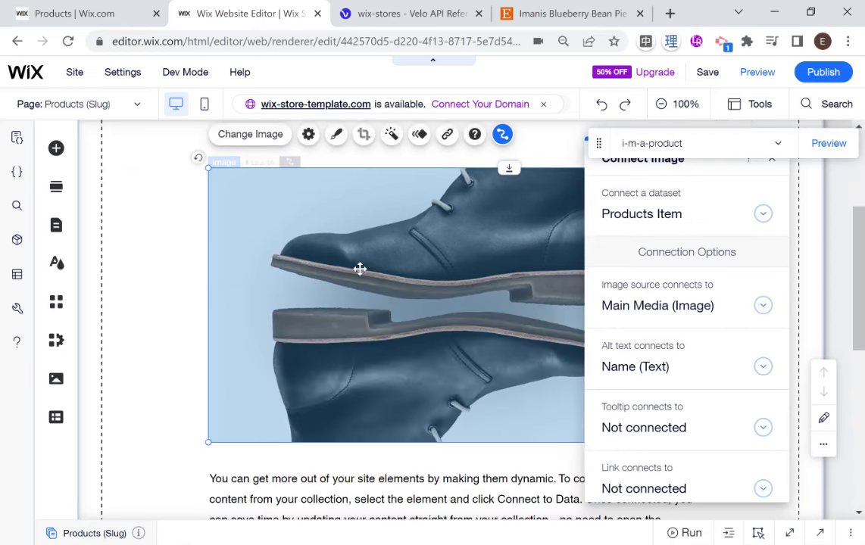
pyautogui.click(359, 269)
pyautogui.scroll(-2, 424, 280)
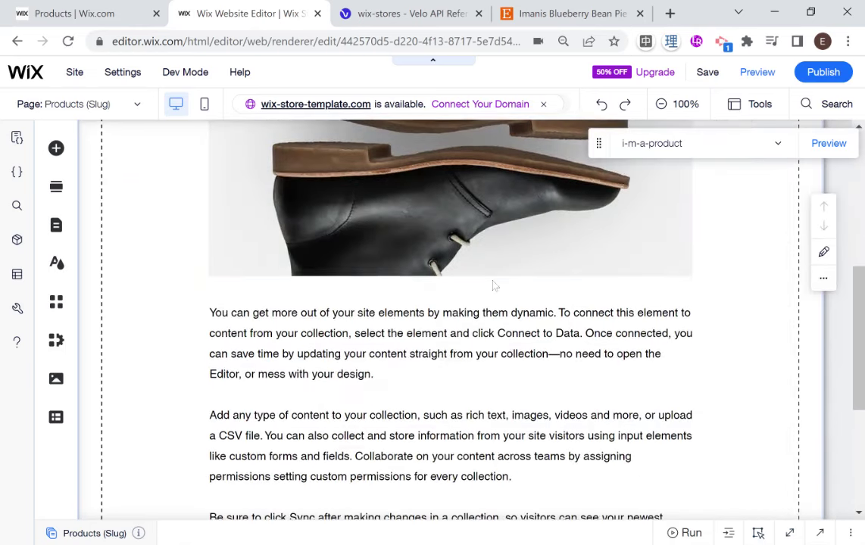
# Delete the long paragraph of text and the Next button from the product page.
pyautogui.scroll(-3, 485, 284)
pyautogui.scroll(2, 312, 284)
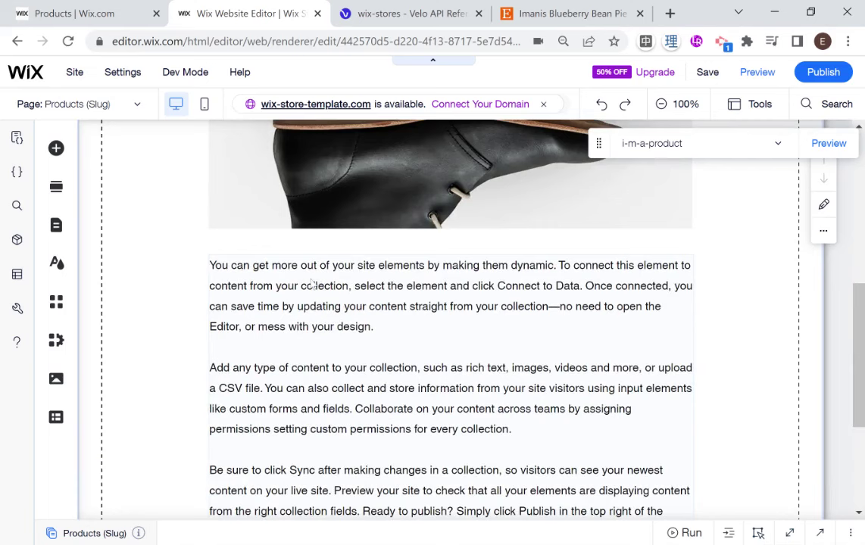
pyautogui.scroll(-2, 280, 318)
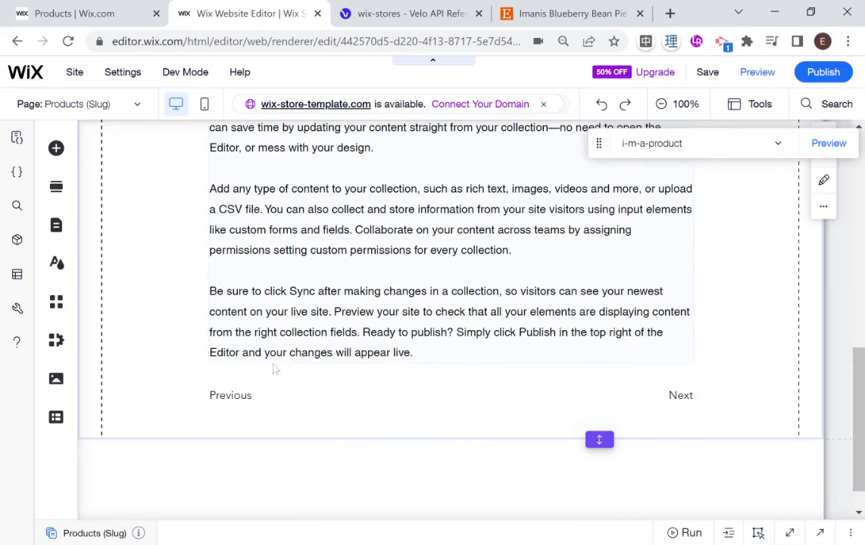
pyautogui.click(242, 397)
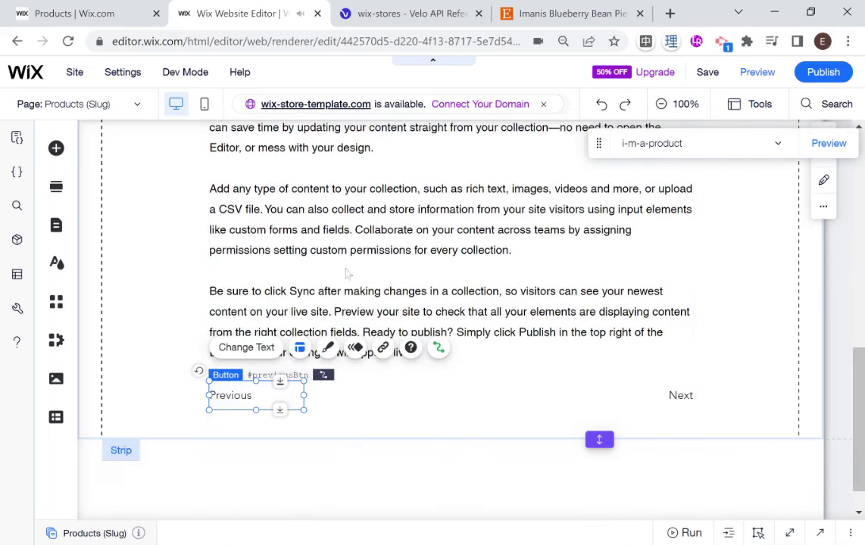
pyautogui.click(396, 250)
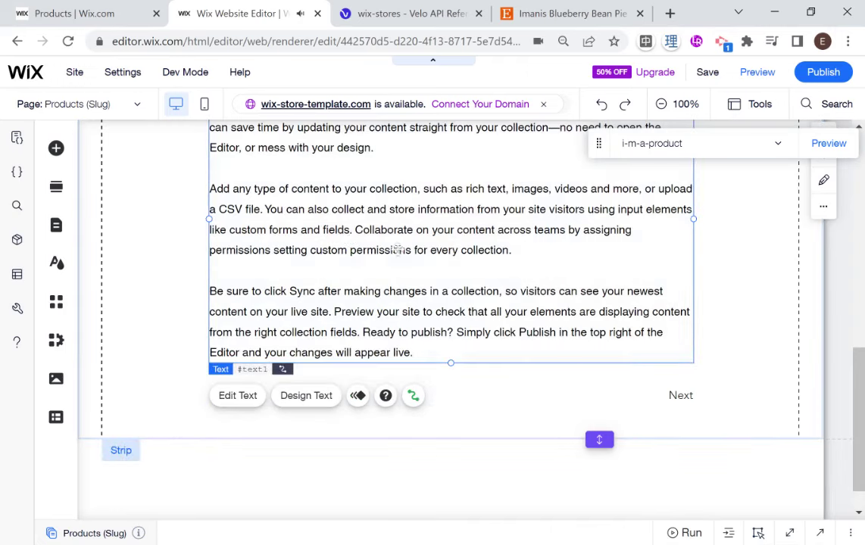
pyautogui.press('Delete')
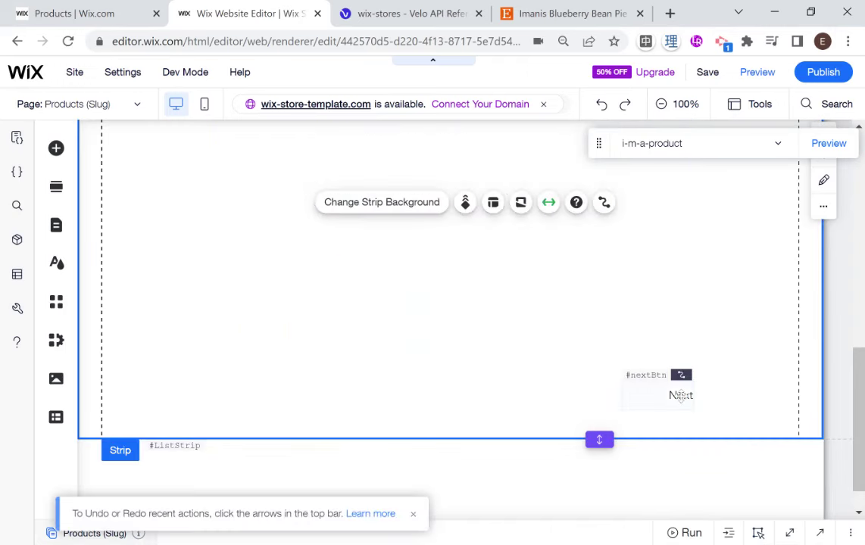
pyautogui.click(673, 388)
pyautogui.press('Delete')
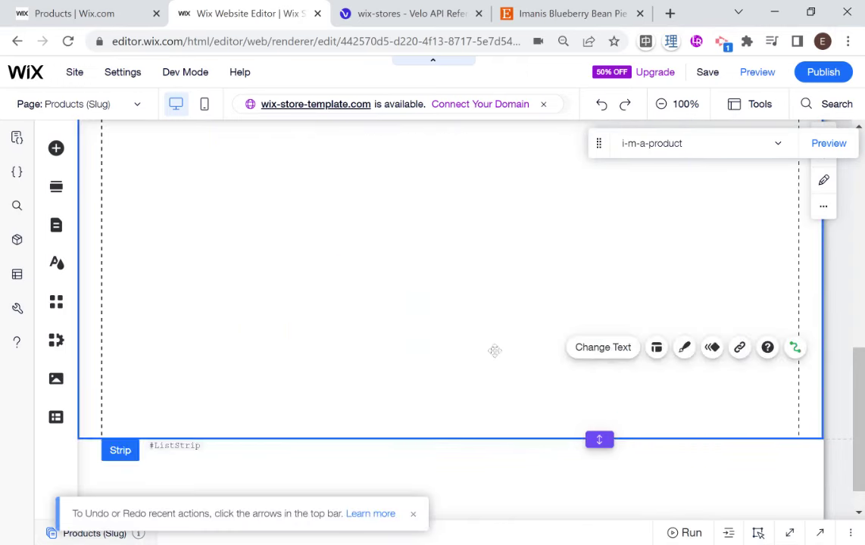
pyautogui.scroll(3, 494, 351)
pyautogui.scroll(5, 494, 351)
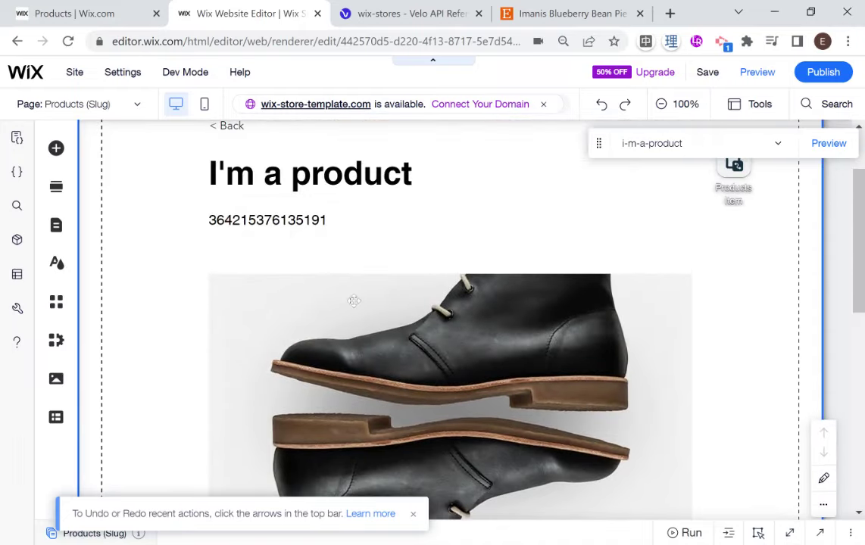
pyautogui.scroll(2, 204, 118)
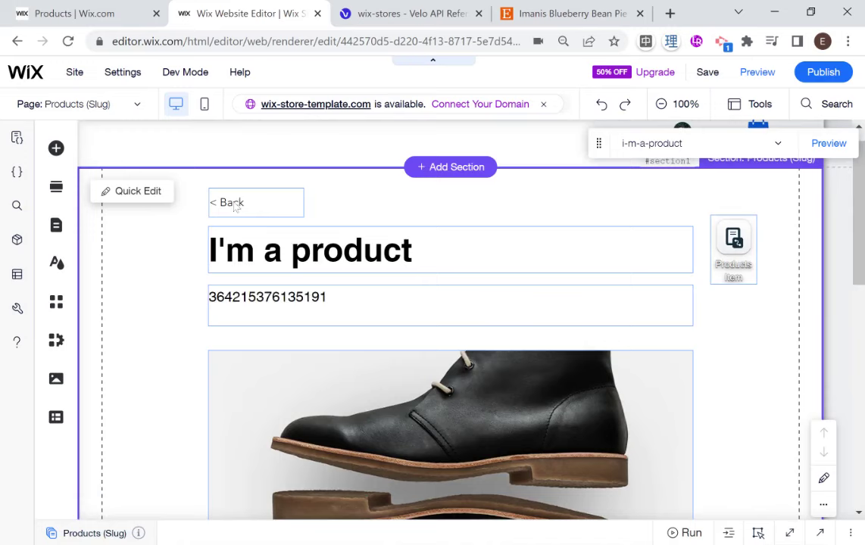
# Delete the Back link, I'm a product title and number text, then check the image's data connection.
pyautogui.click(234, 207)
pyautogui.press('Delete')
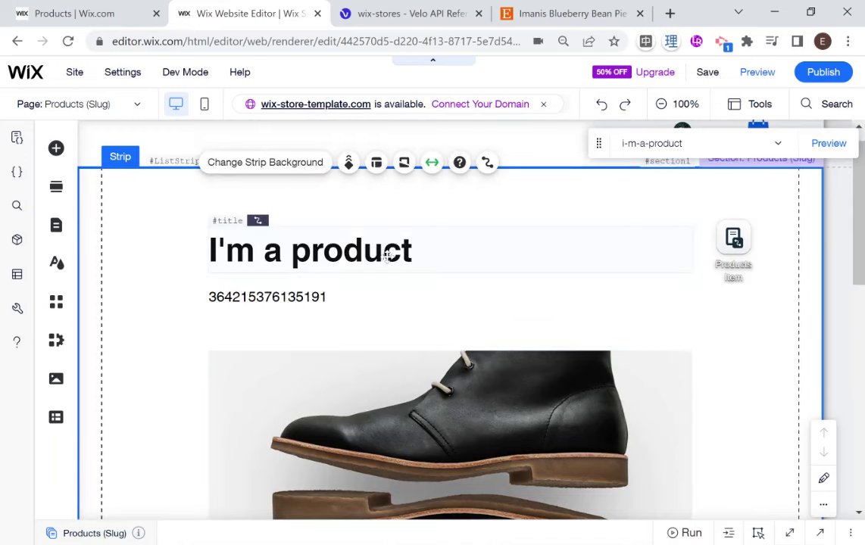
pyautogui.click(387, 256)
pyautogui.press('Delete')
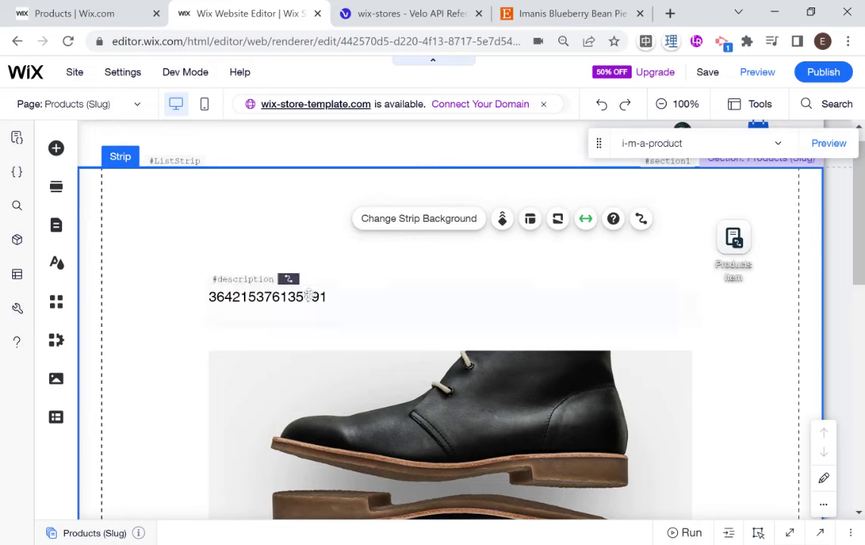
pyautogui.click(309, 297)
pyautogui.press('Delete')
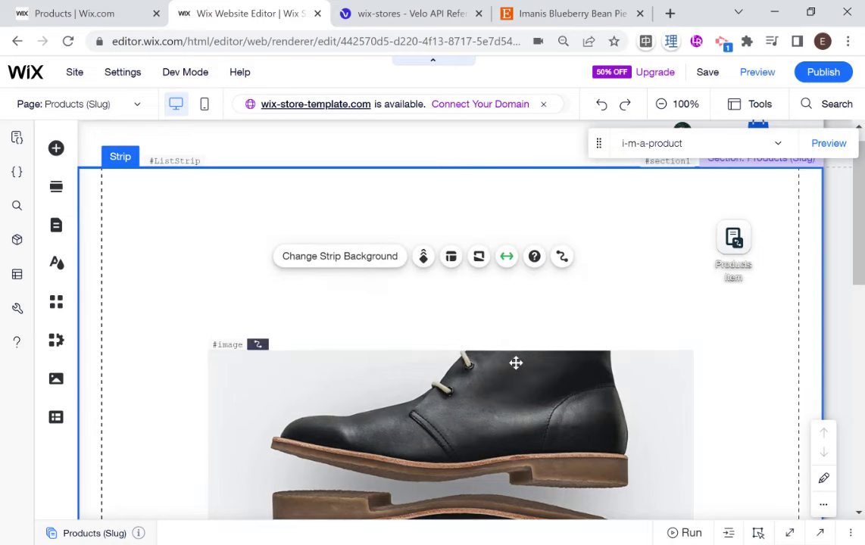
pyautogui.scroll(-2, 502, 333)
pyautogui.scroll(2, 525, 334)
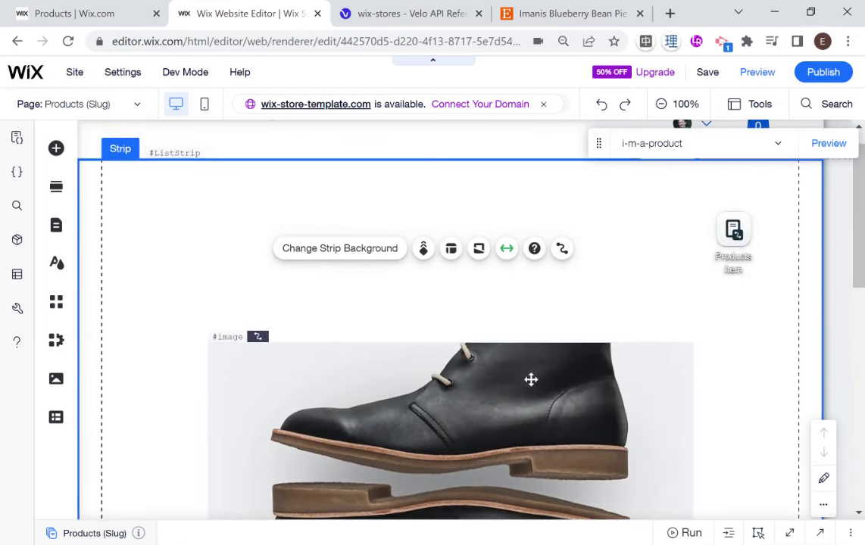
pyautogui.click(531, 379)
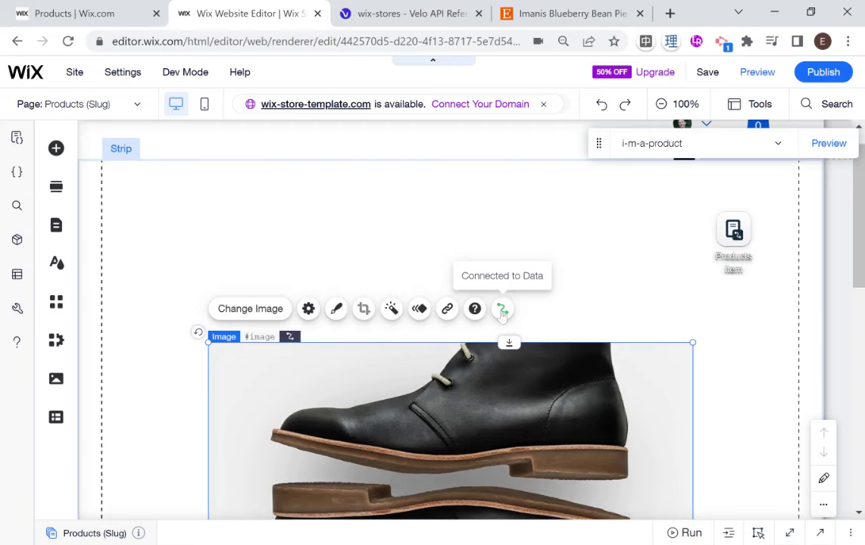
pyautogui.scroll(-1, 569, 305)
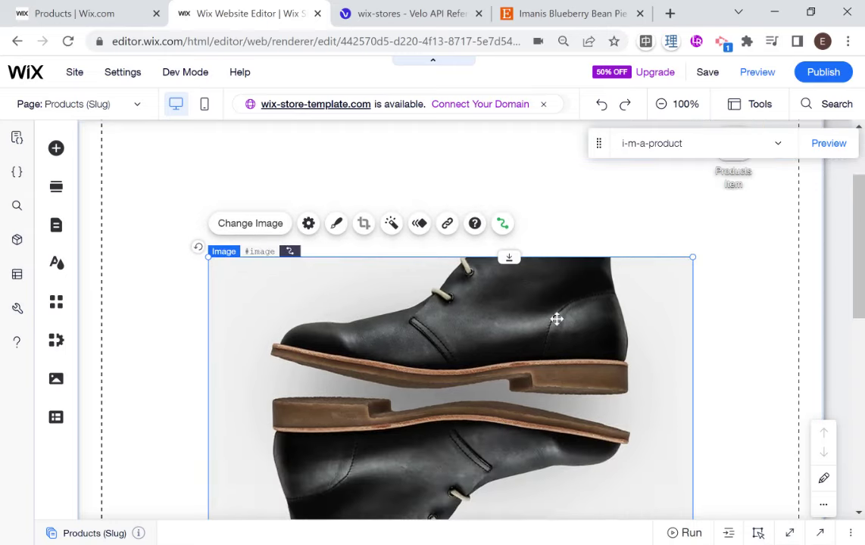
pyautogui.scroll(-2, 558, 317)
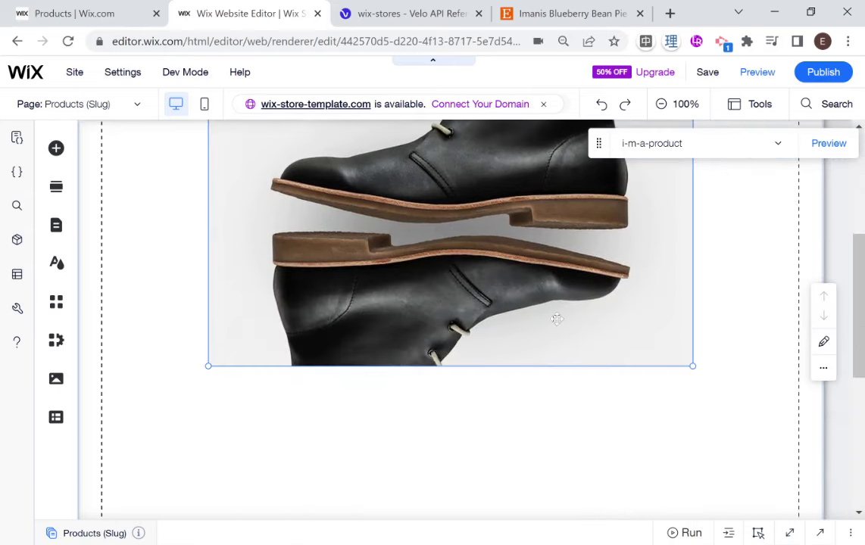
# Open the Products (Slug) page code and clear the Velo comment line and example comments.
pyautogui.click(556, 533)
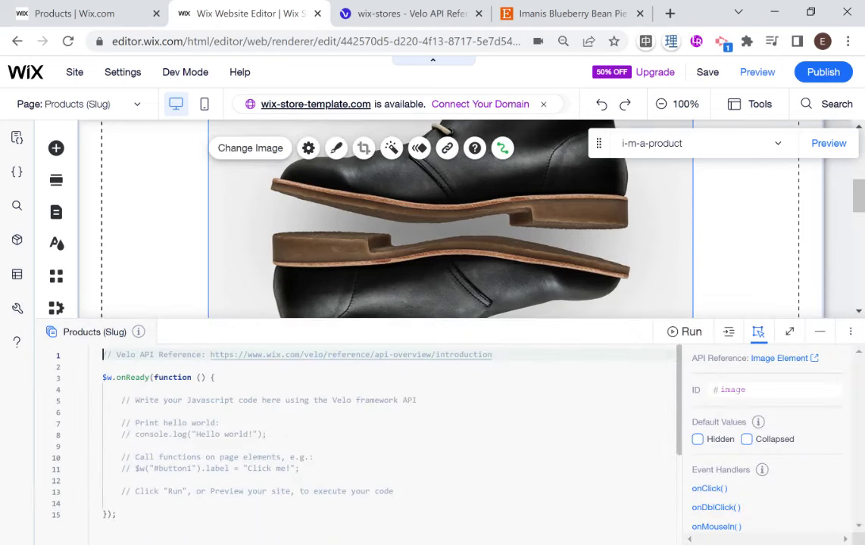
pyautogui.doubleClick(125, 355)
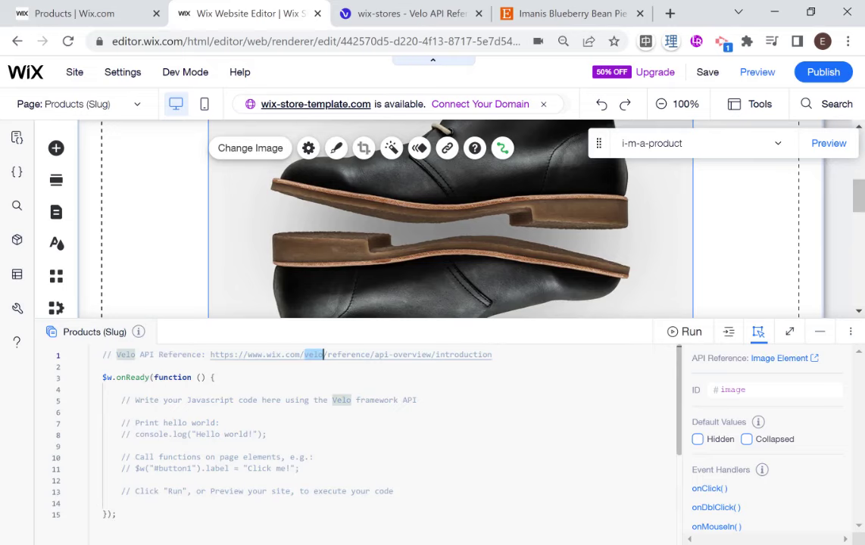
pyautogui.tripleClick(324, 354)
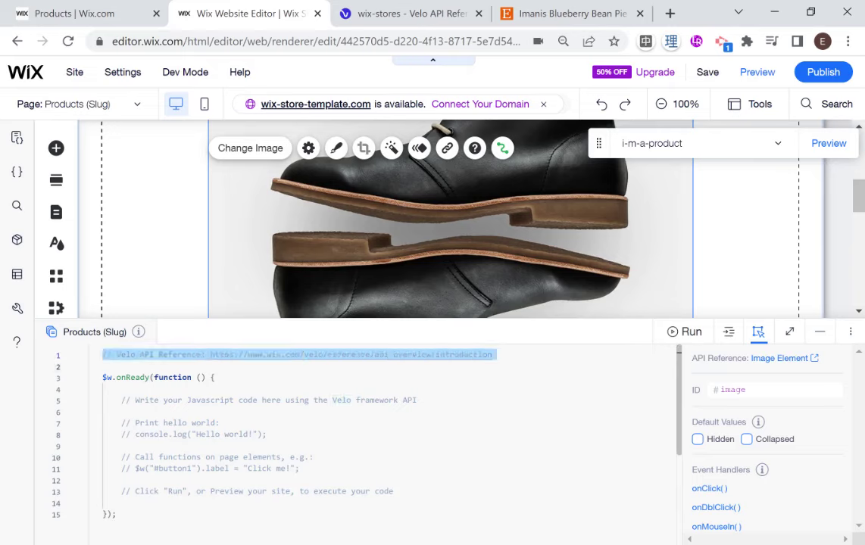
pyautogui.press('BackSpace')
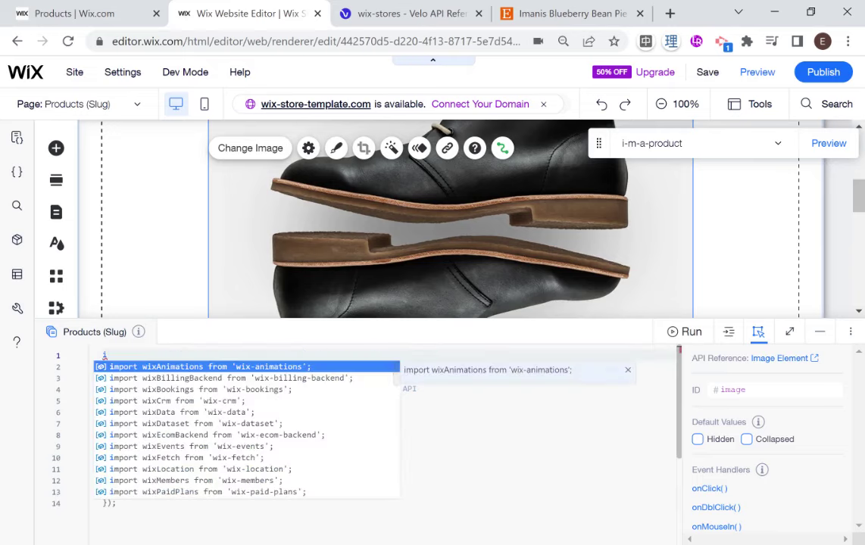
pyautogui.press('Escape')
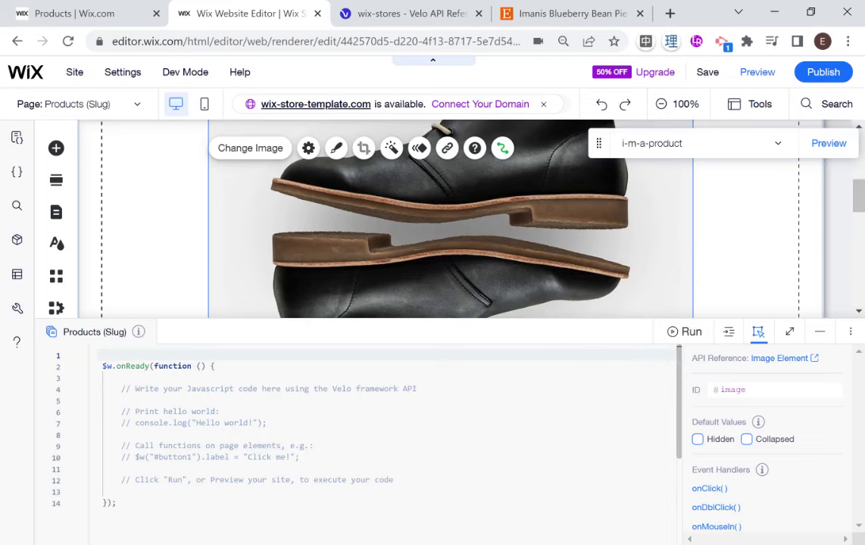
pyautogui.moveTo(394, 480); pyautogui.dragTo(103, 389)
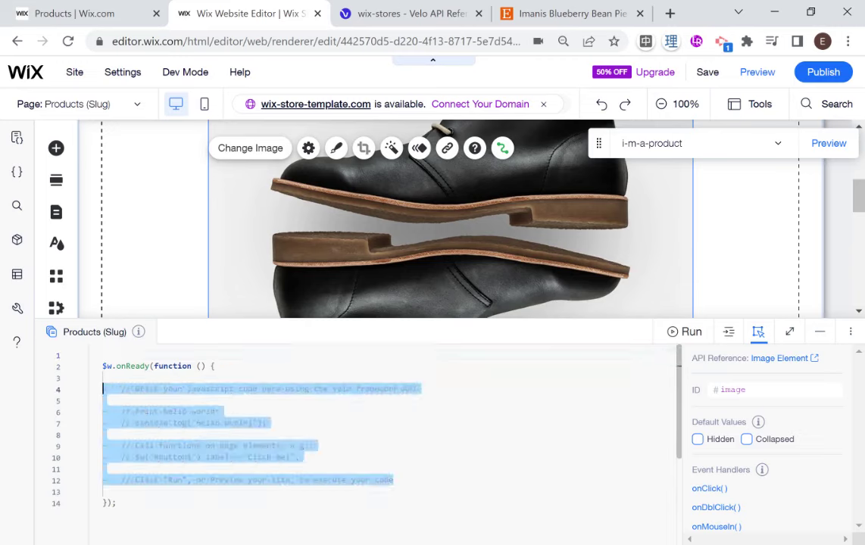
# Write $w("#dynamicDataset").onReady(() => { after confirming the dataset's ID on the page.
pyautogui.write('$w(')
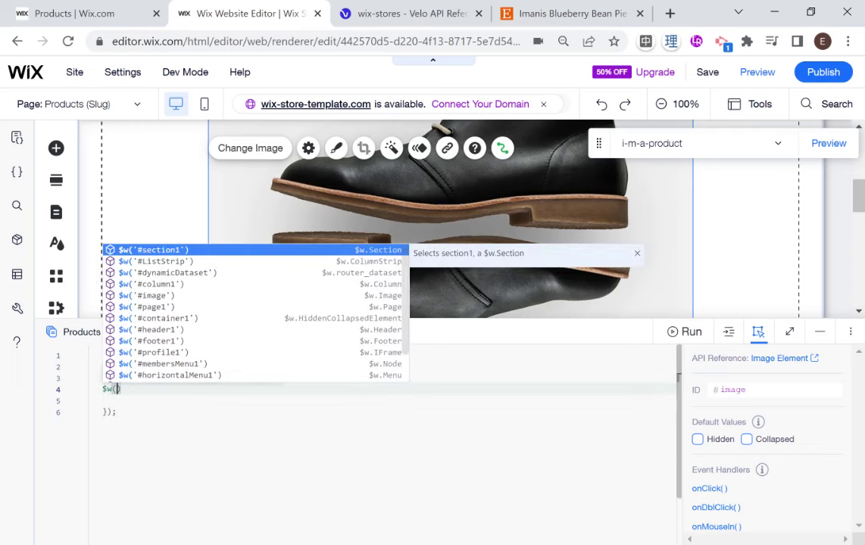
pyautogui.write('"#')
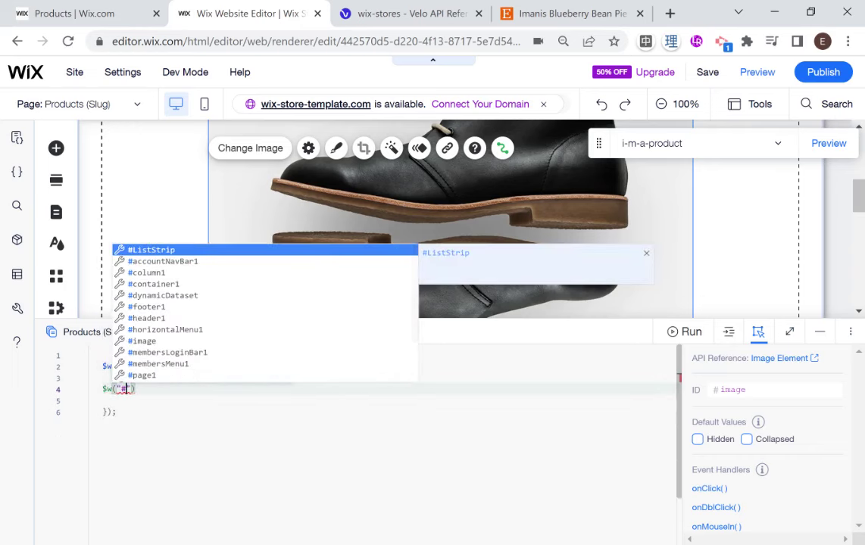
pyautogui.write('dynamicDataset')
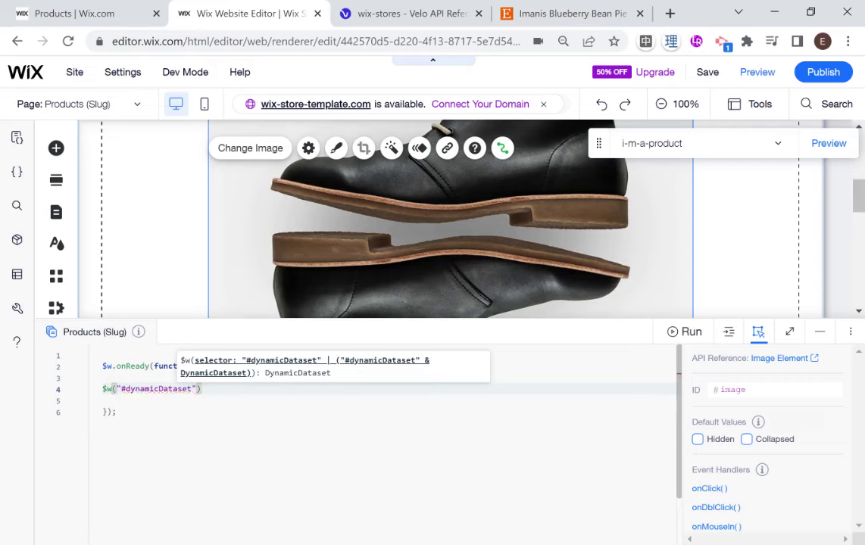
pyautogui.scroll(3, 702, 247)
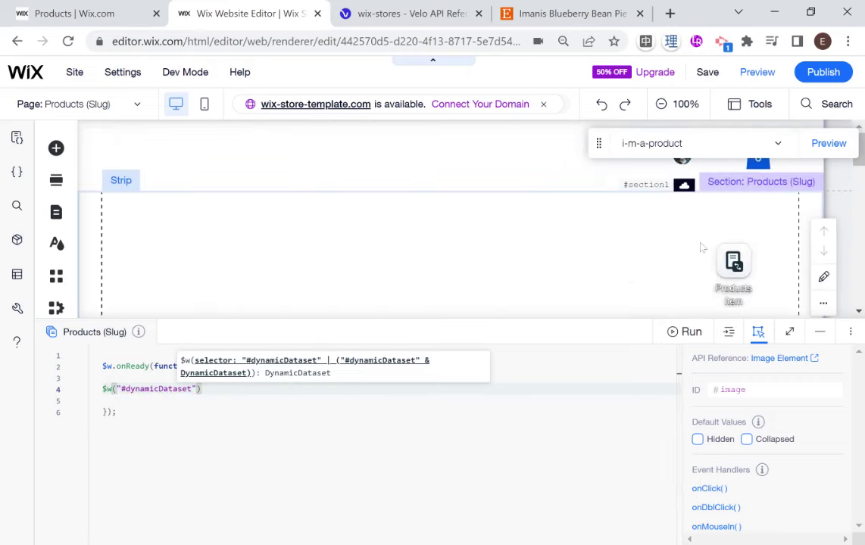
pyautogui.click(735, 264)
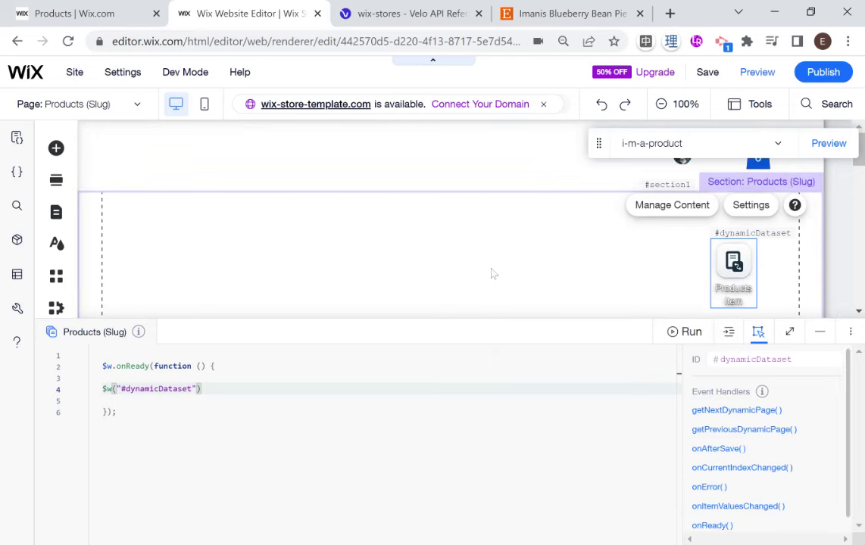
pyautogui.scroll(-3, 491, 273)
pyautogui.click(268, 378)
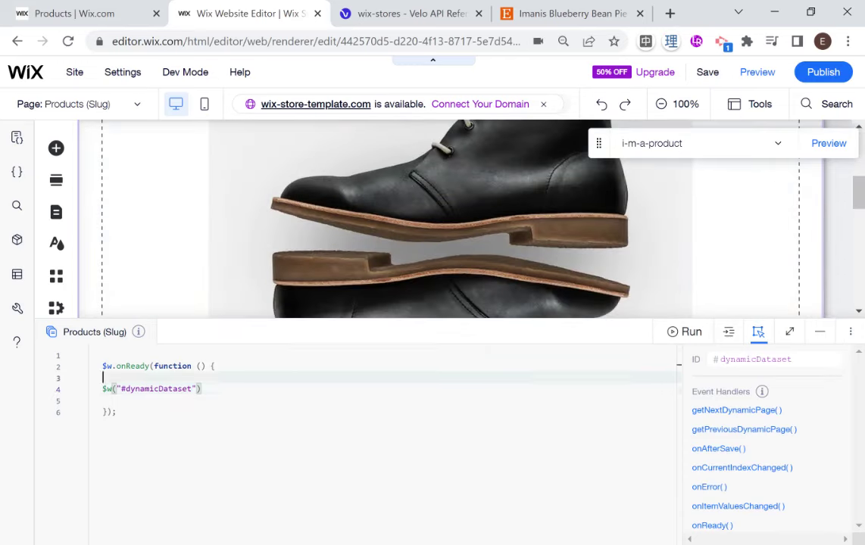
pyautogui.click(202, 388)
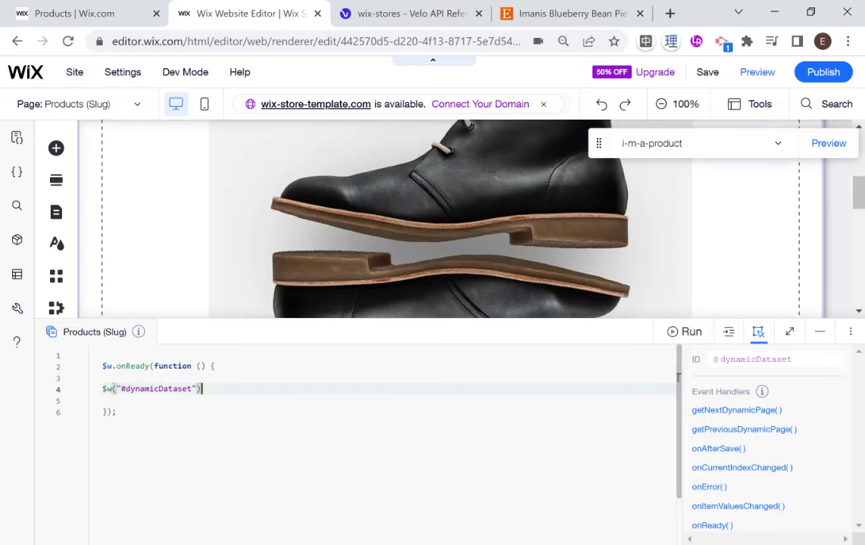
pyautogui.write('.on')
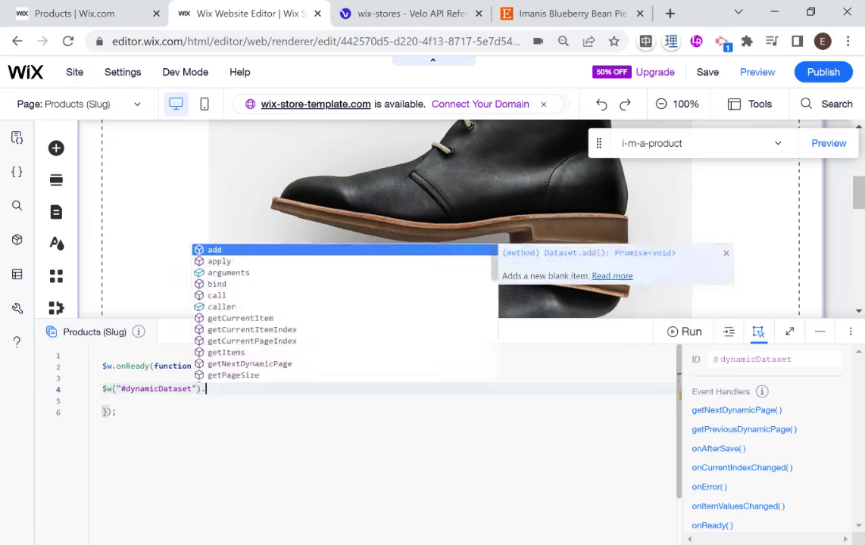
pyautogui.press('Down')
pyautogui.press('Down')
pyautogui.press('Down')
pyautogui.press('Down')
pyautogui.press('Down')
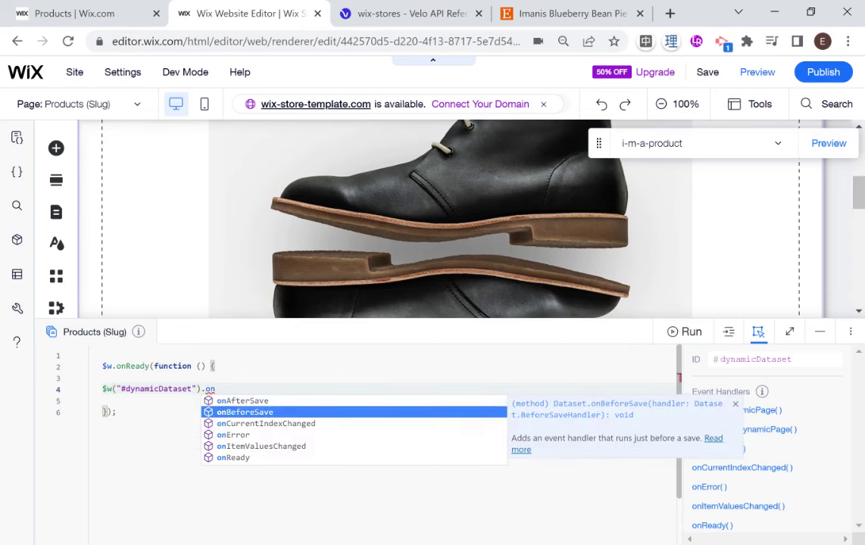
pyautogui.press('Return')
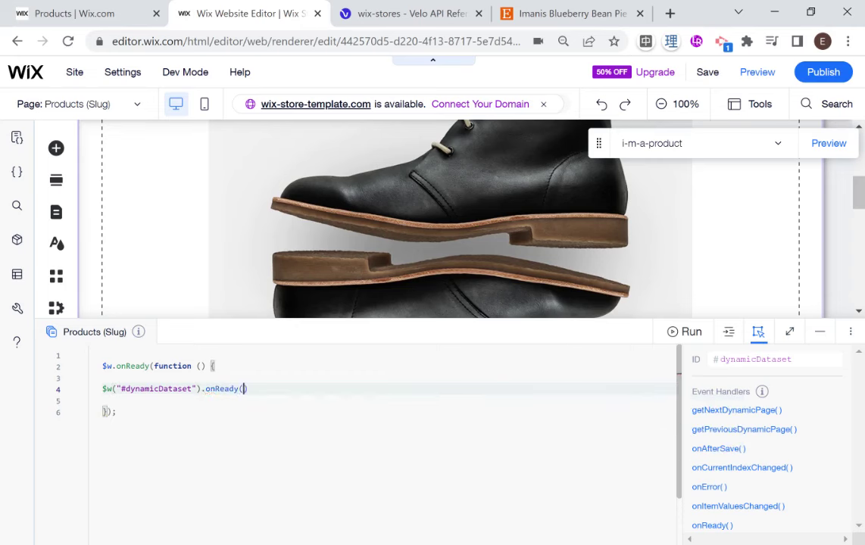
pyautogui.write('()')
pyautogui.write('=>{')
pyautogui.press('Return')
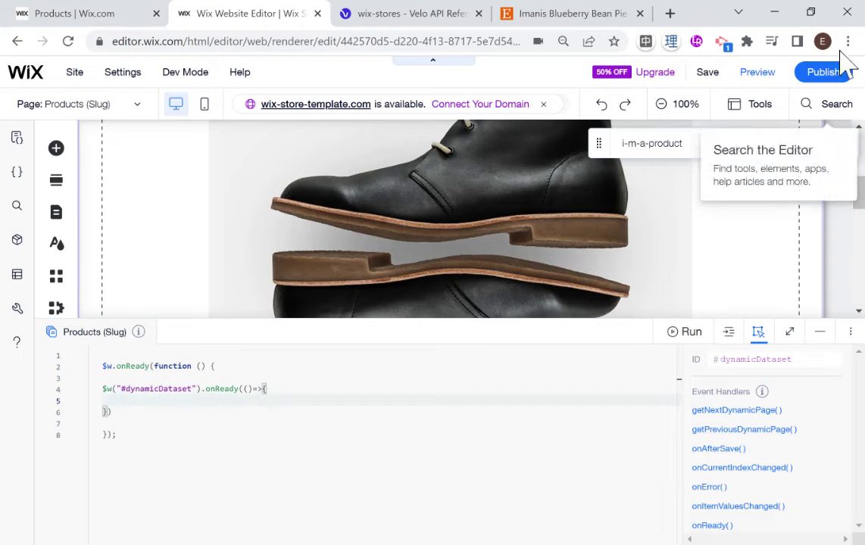
# Enlarge the page and write const product = $w("#dynamicDataset").getCurrentItem(); in the handler.
pyautogui.hotkey('ctrl', '+')
pyautogui.hotkey('ctrl', '+')
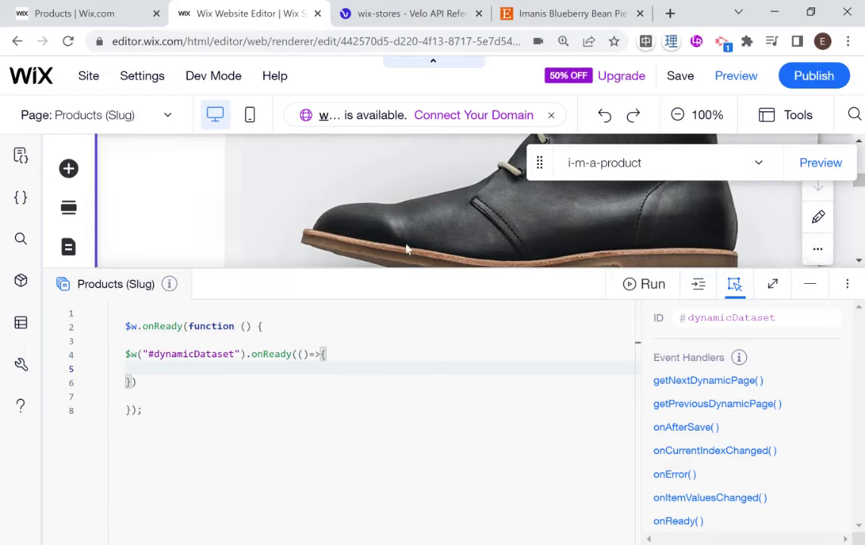
pyautogui.write('cons')
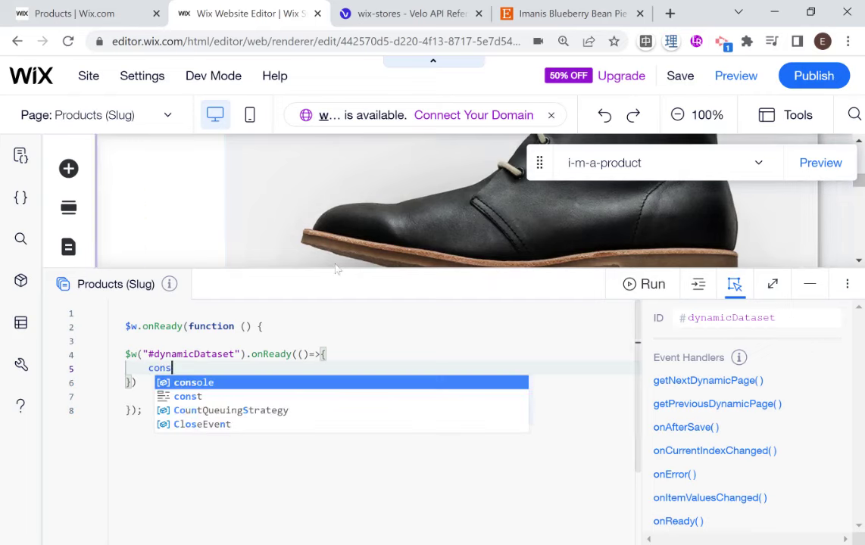
pyautogui.write('t pro')
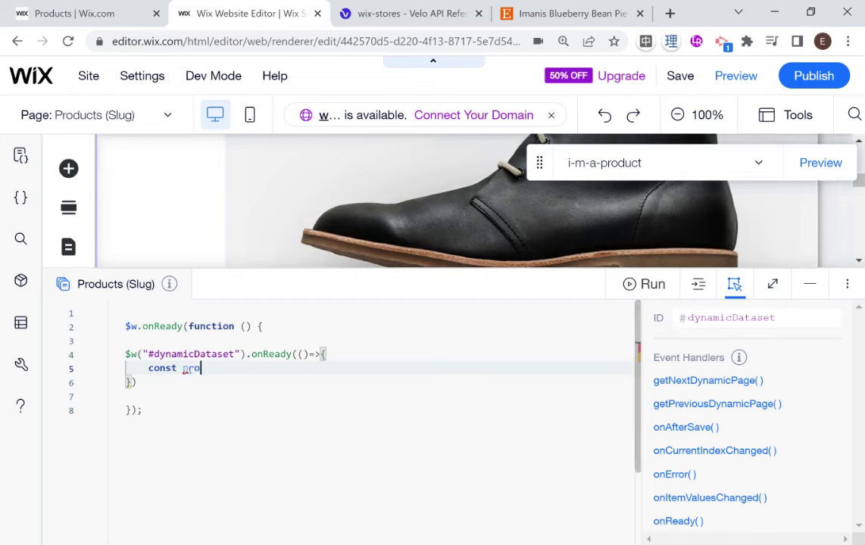
pyautogui.write('duct = $w')
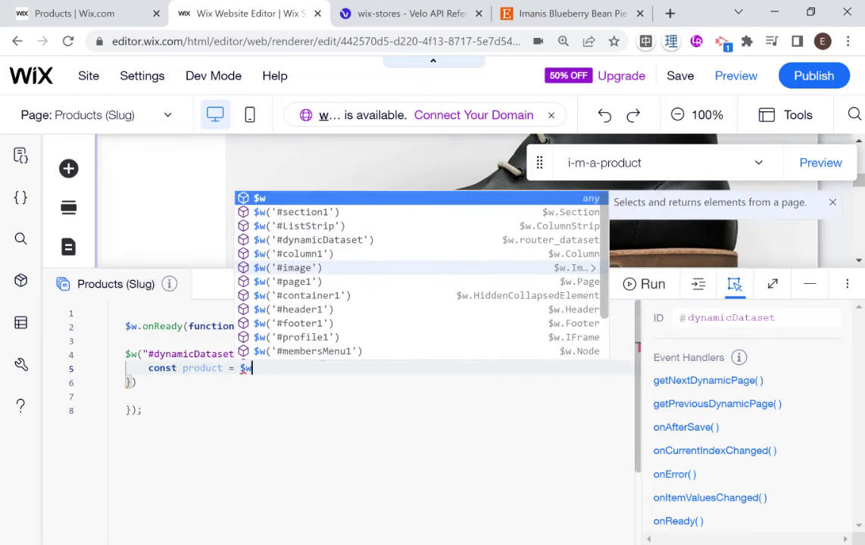
pyautogui.write('("#dy')
pyautogui.press('Return')
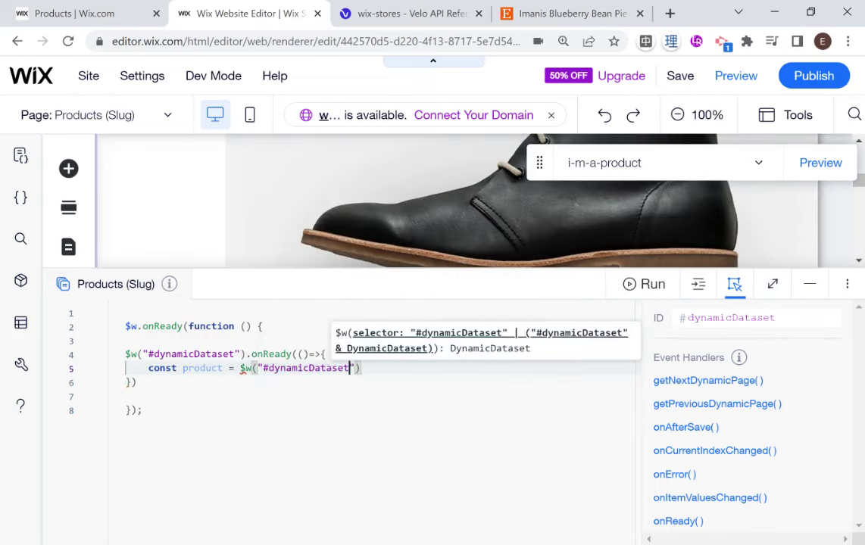
pyautogui.write('").get')
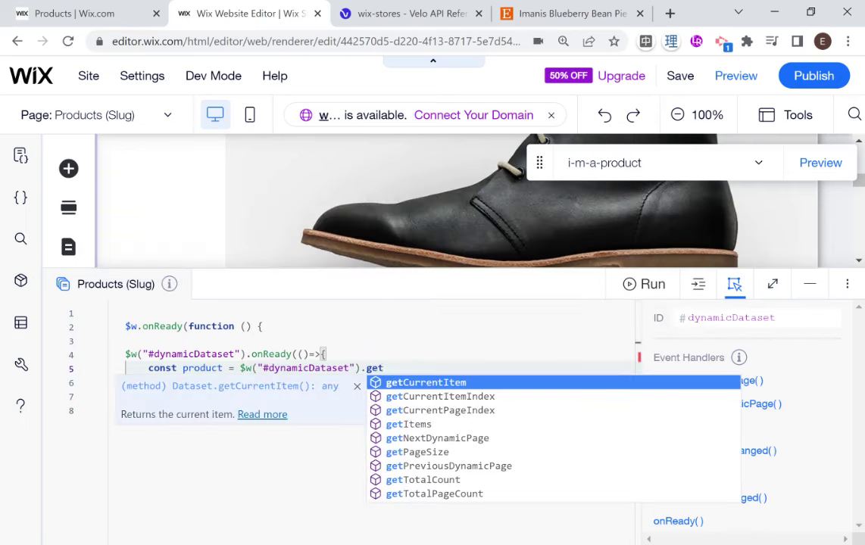
pyautogui.press('Return')
pyautogui.write('();')
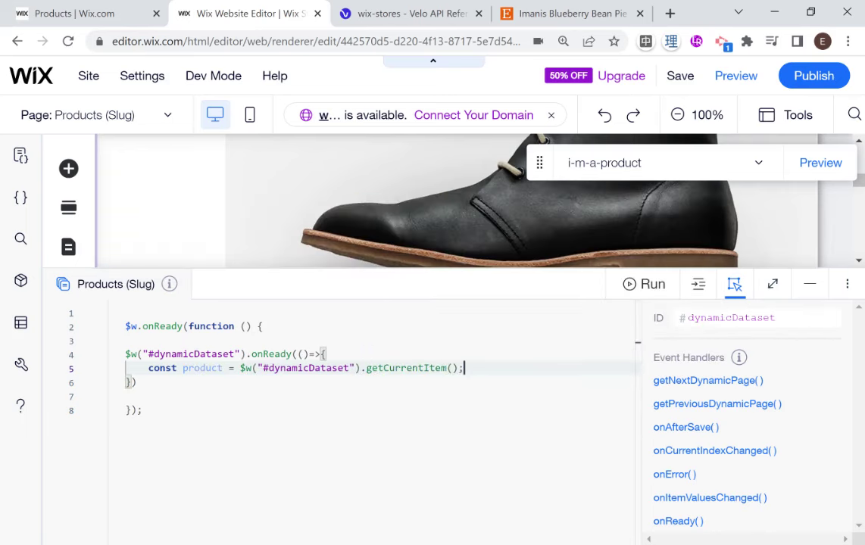
pyautogui.press('Return')
# Add console.log(product); on the next line, correcting the mistyped variable name.
pyautogui.write('console')
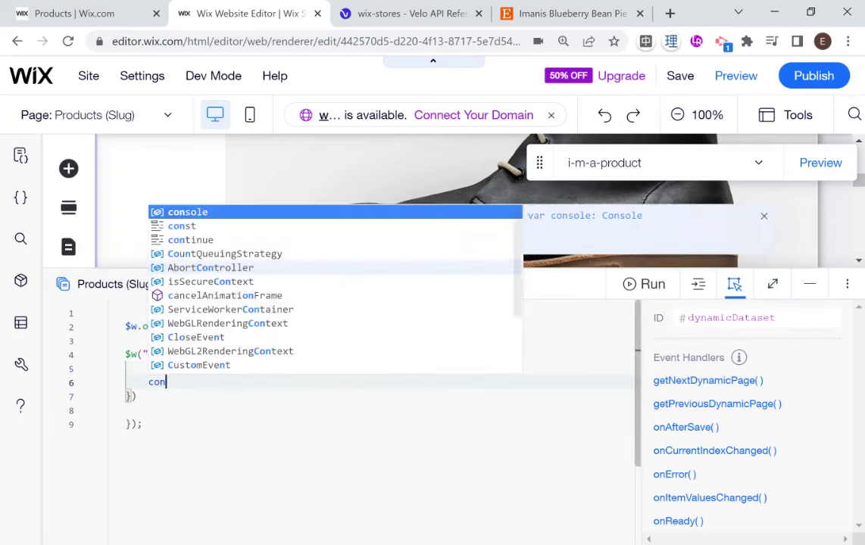
pyautogui.press('Return')
pyautogui.write('.l')
pyautogui.press('Return')
pyautogui.write('(')
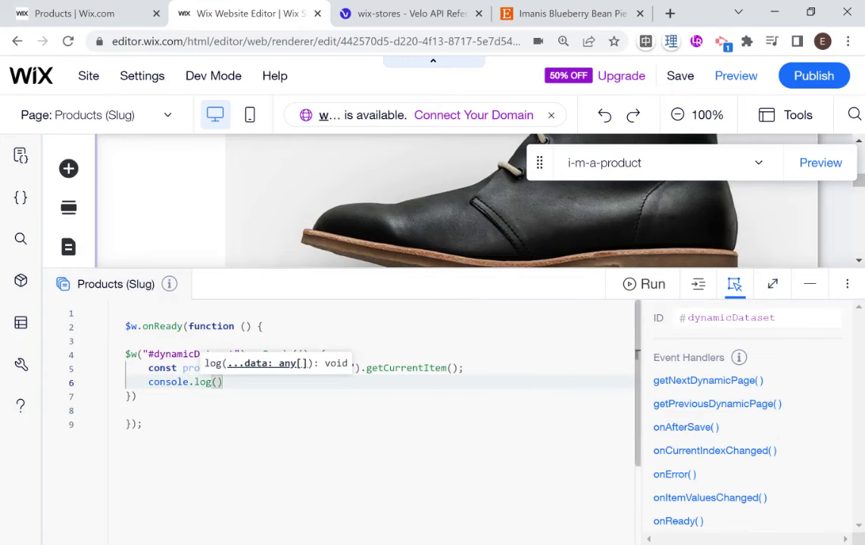
pyautogui.write('prodyct')
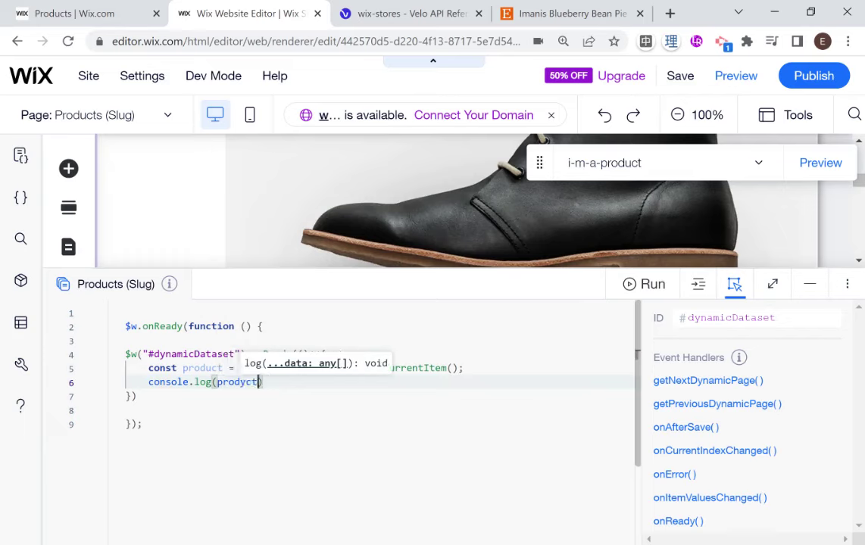
pyautogui.press('BackSpace')
pyautogui.press('BackSpace')
pyautogui.press('BackSpace')
pyautogui.write('ct')
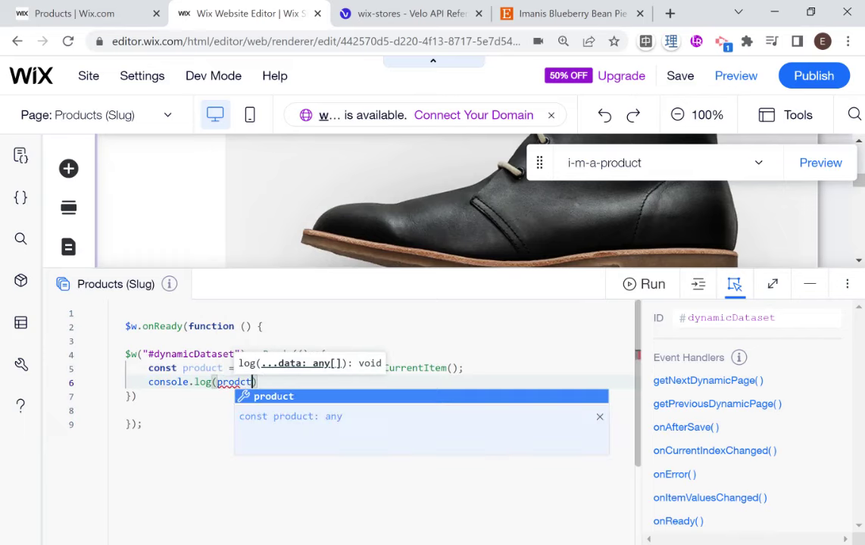
pyautogui.press('Left')
pyautogui.press('Left')
pyautogui.write('u')
pyautogui.press('End')
pyautogui.write(';')
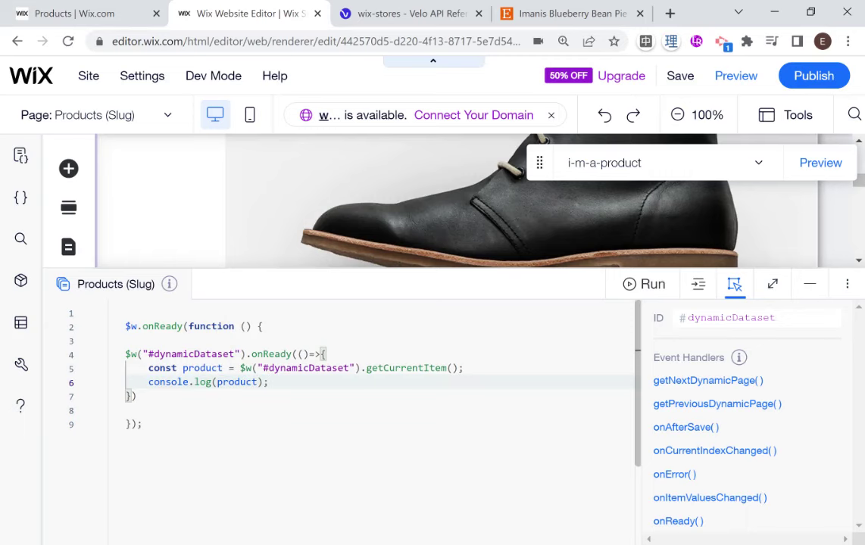
pyautogui.click(730, 78)
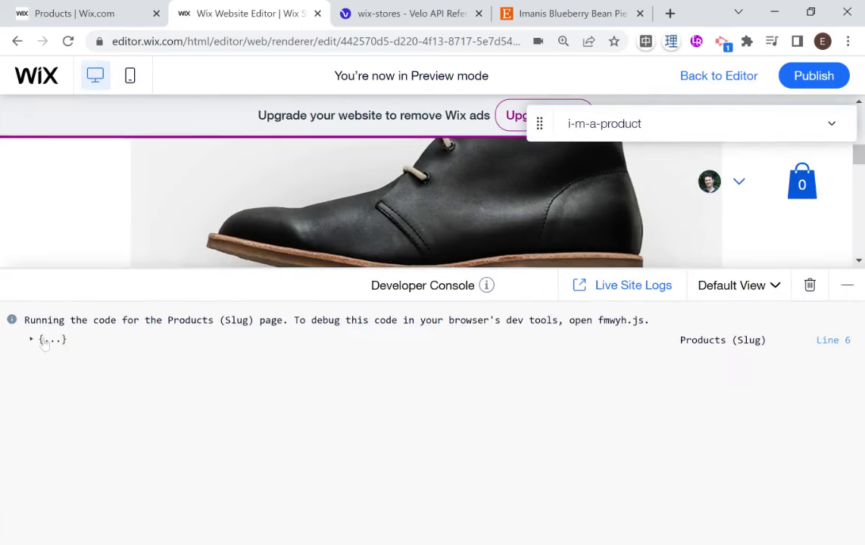
pyautogui.click(38, 340)
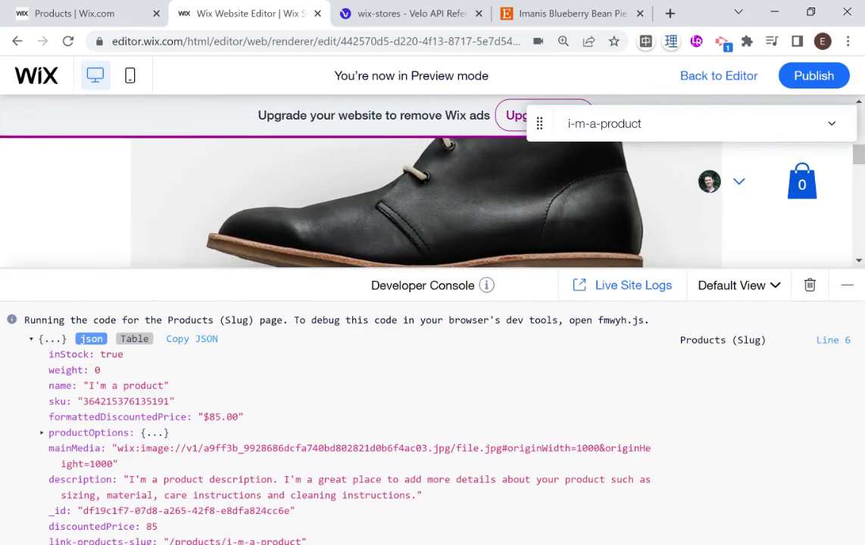
pyautogui.moveTo(320, 270); pyautogui.dragTo(320, 240)
pyautogui.scroll(-3, 102, 381)
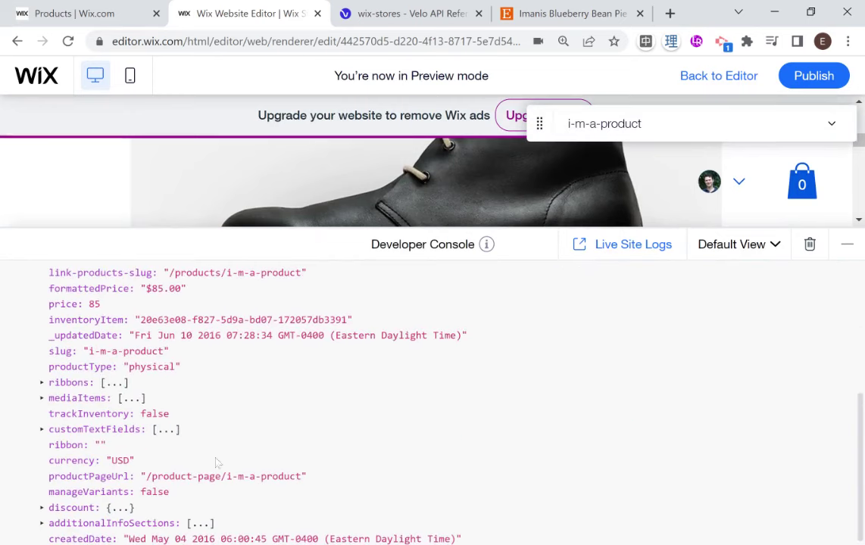
pyautogui.scroll(3, 216, 462)
pyautogui.scroll(-1, 189, 451)
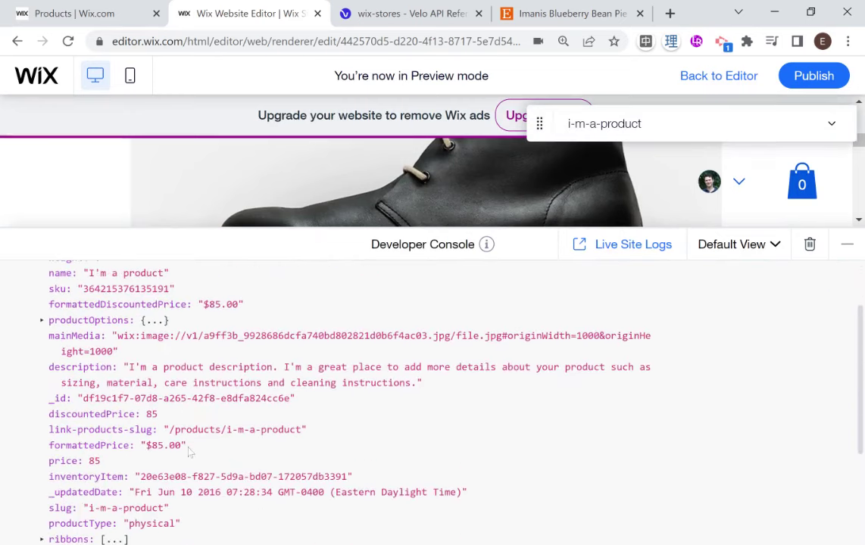
pyautogui.scroll(1, 189, 452)
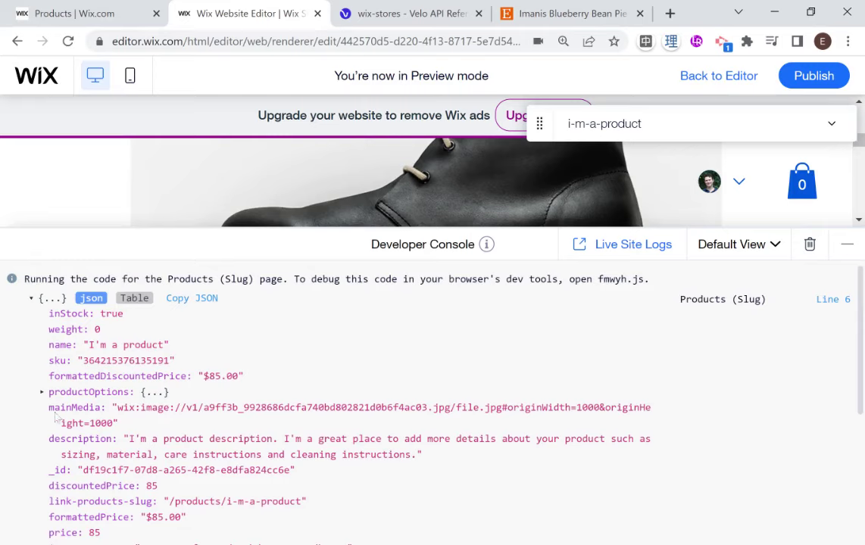
pyautogui.moveTo(49, 407); pyautogui.dragTo(100, 409)
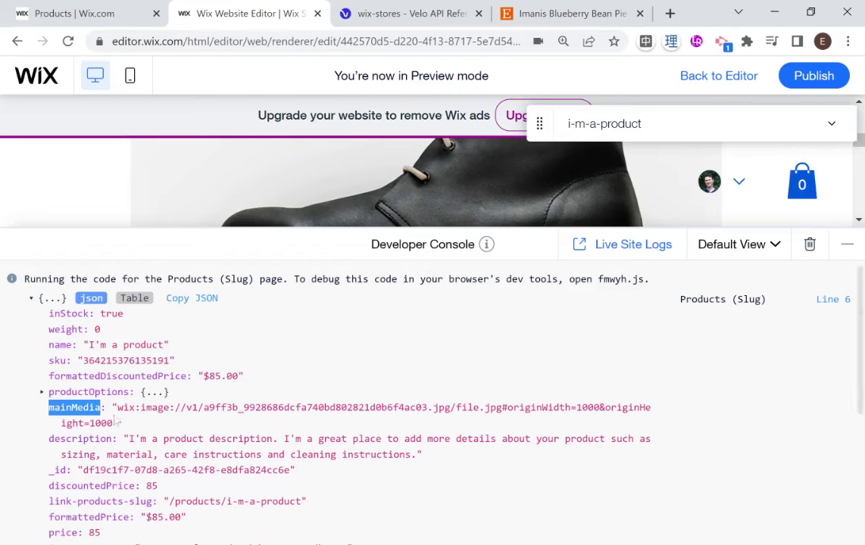
pyautogui.moveTo(49, 407); pyautogui.dragTo(100, 407)
# Leave preview and collapse the code area to view the product page.
pyautogui.click(713, 79)
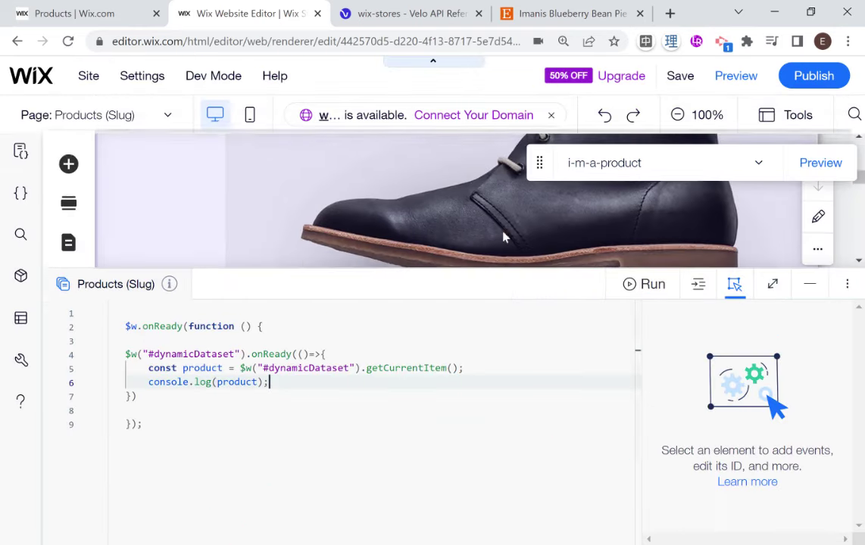
pyautogui.click(463, 285)
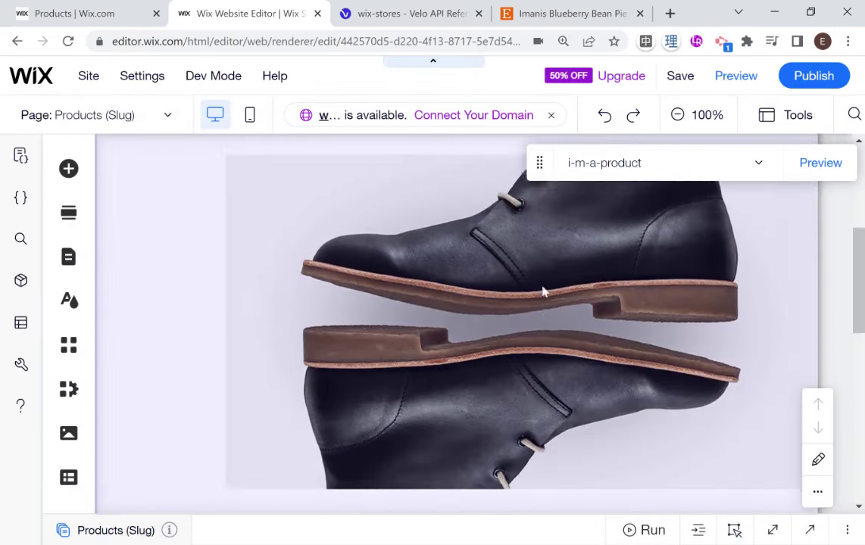
pyautogui.scroll(3, 543, 291)
pyautogui.scroll(-2, 429, 305)
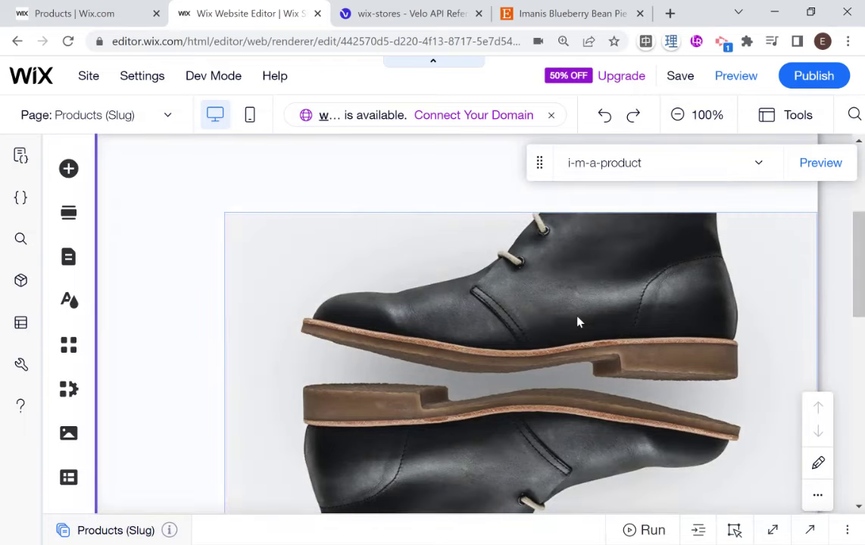
# Disconnect the shoe image from the Products Item dataset, leaving a placeholder picture.
pyautogui.click(577, 322)
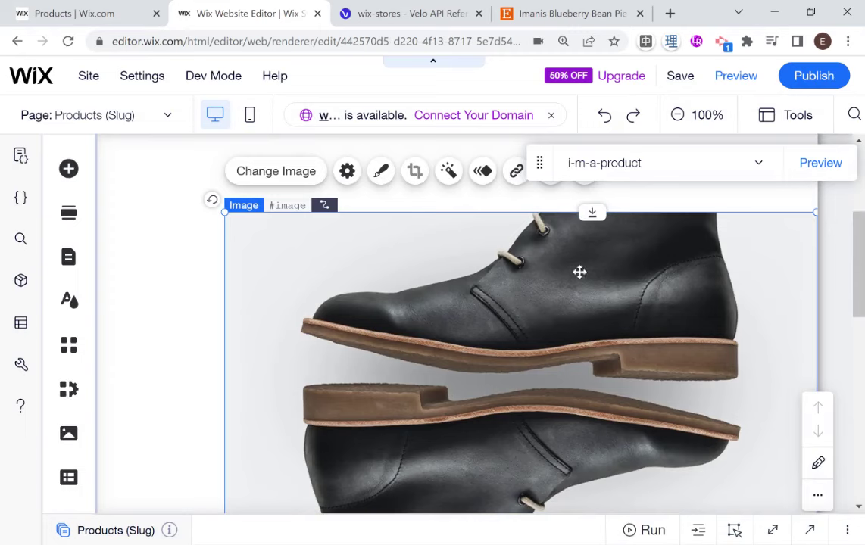
pyautogui.scroll(2, 633, 274)
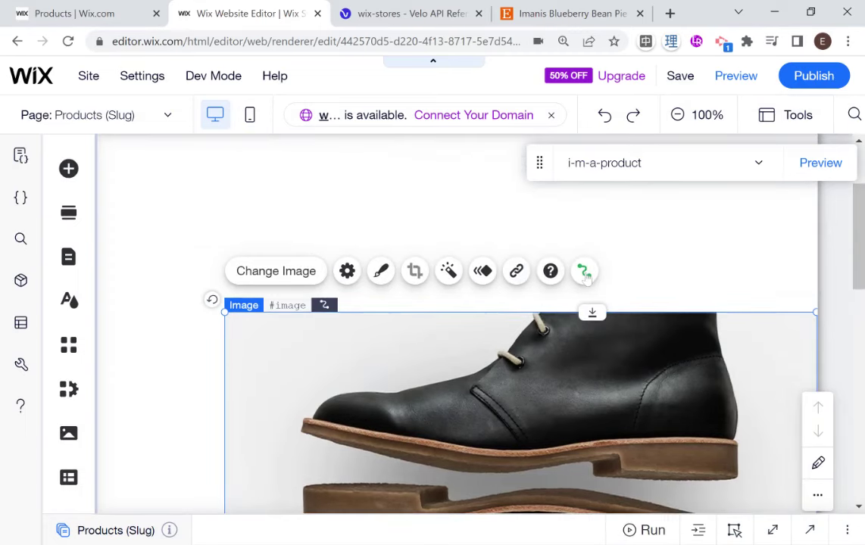
pyautogui.click(585, 272)
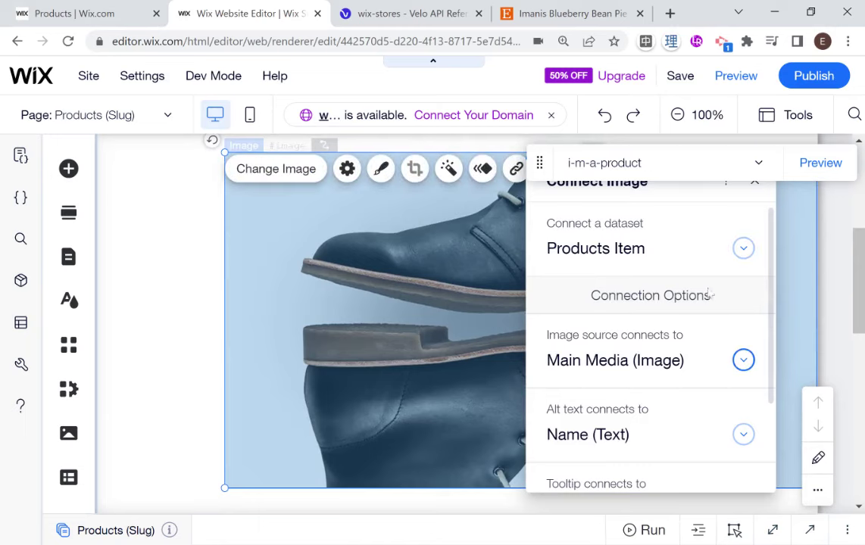
pyautogui.click(742, 250)
pyautogui.click(664, 281)
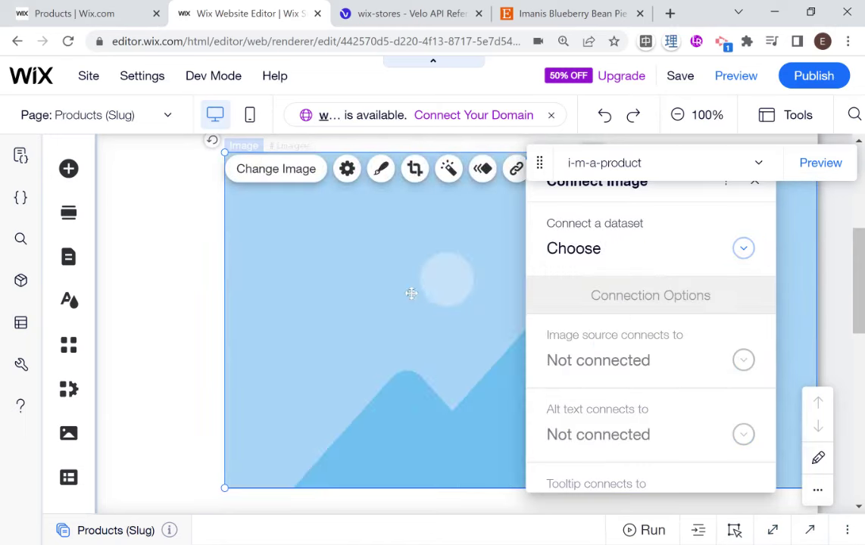
pyautogui.click(222, 287)
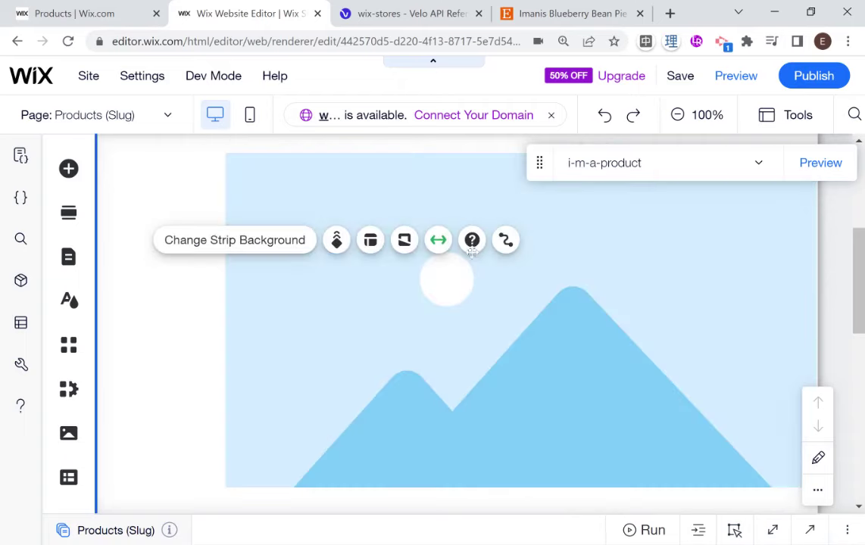
# Expand the Products (Slug) page code panel beneath the canvas.
pyautogui.scroll(1, 566, 325)
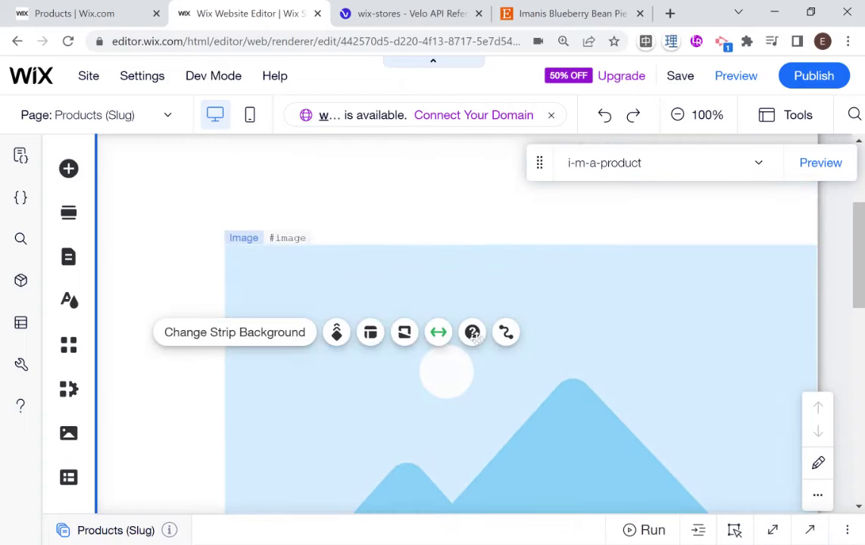
pyautogui.scroll(-1, 567, 313)
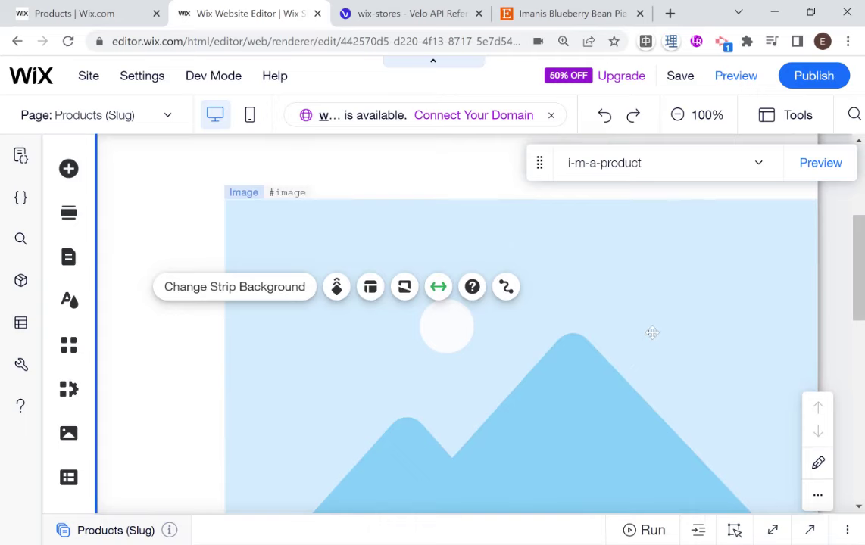
pyautogui.scroll(-1, 561, 309)
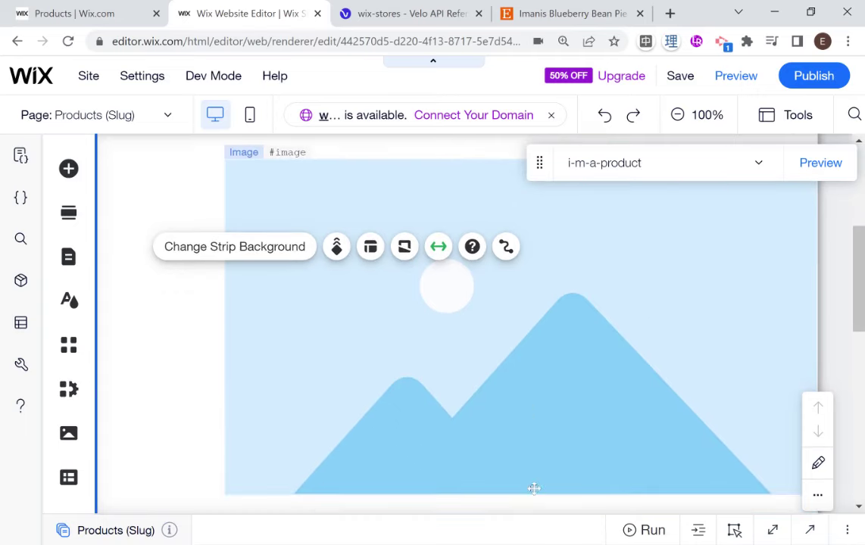
pyautogui.click(535, 527)
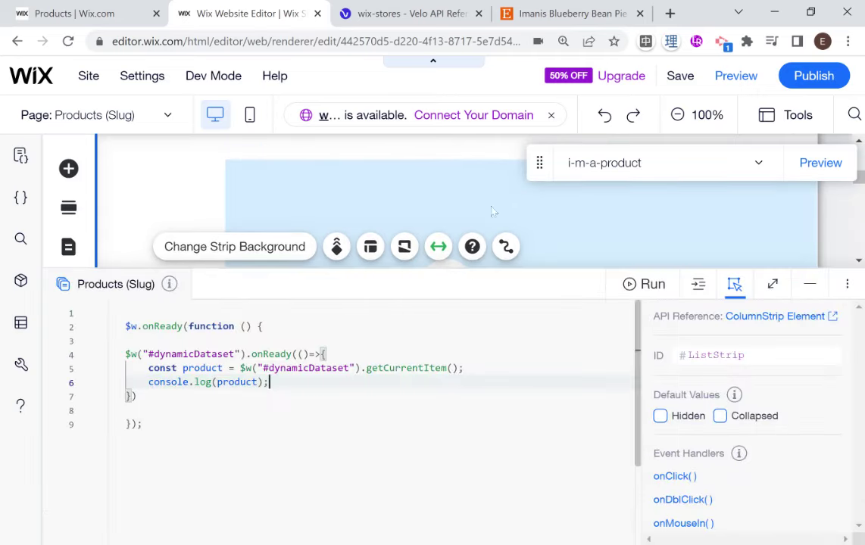
# After the console log, add $w("#image").src = product.mainMedia; after confirming the image's ID on the canvas.
pyautogui.scroll(-1, 470, 186)
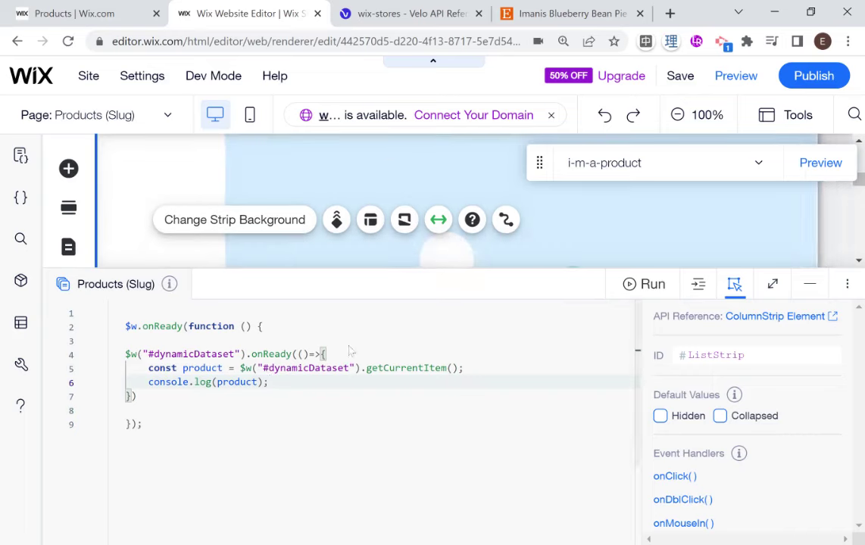
pyautogui.press('Return')
pyautogui.write('$')
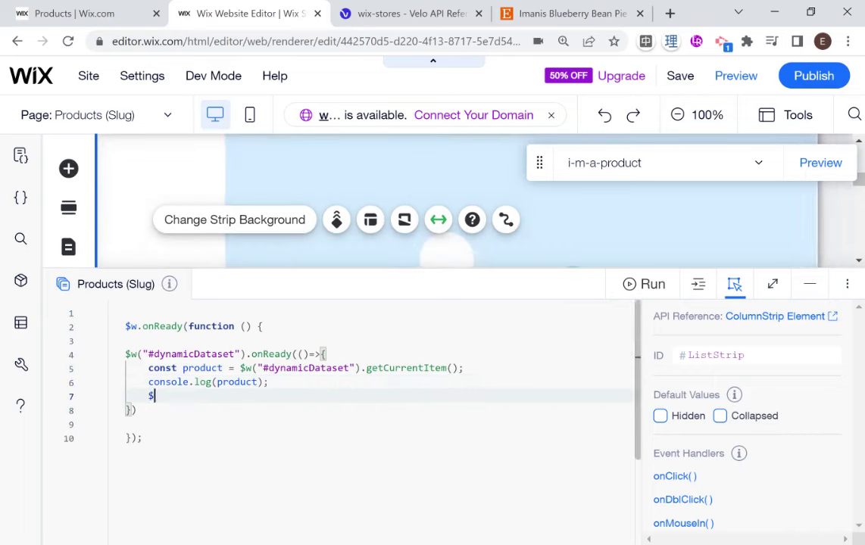
pyautogui.write('w("#')
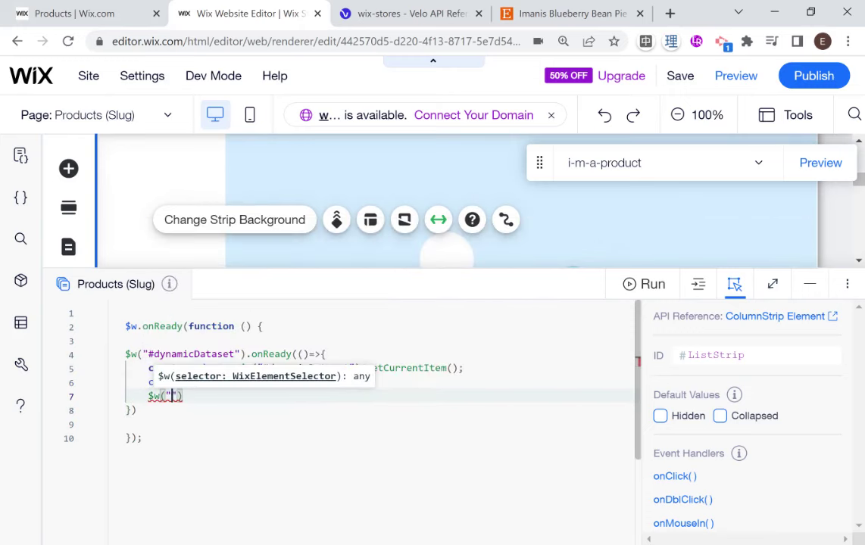
pyautogui.write('image')
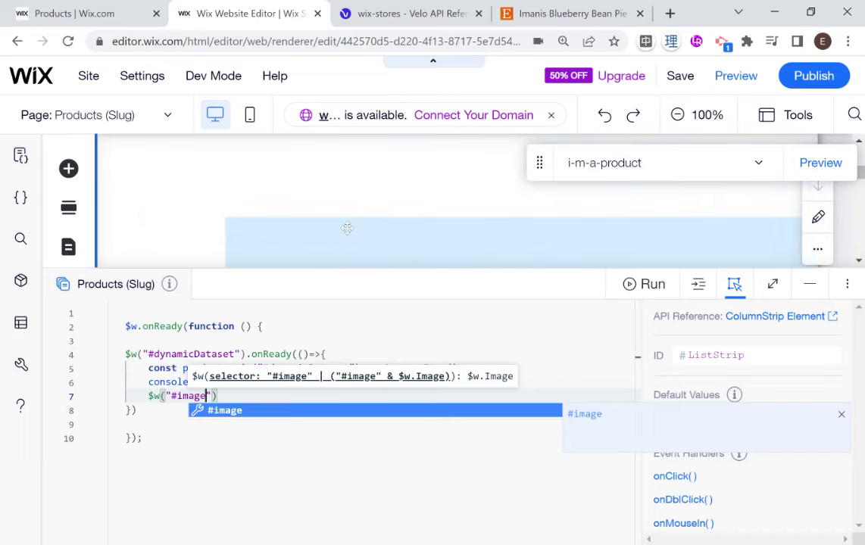
pyautogui.click(347, 228)
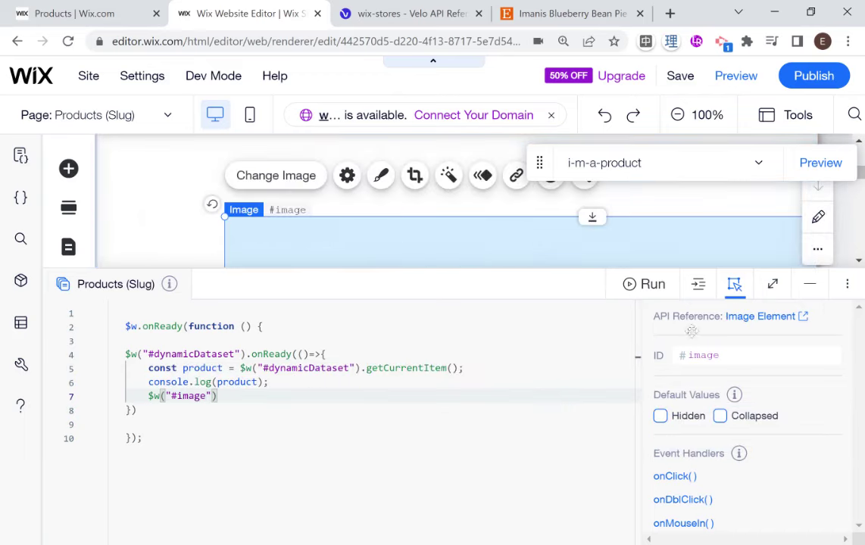
pyautogui.click(378, 396)
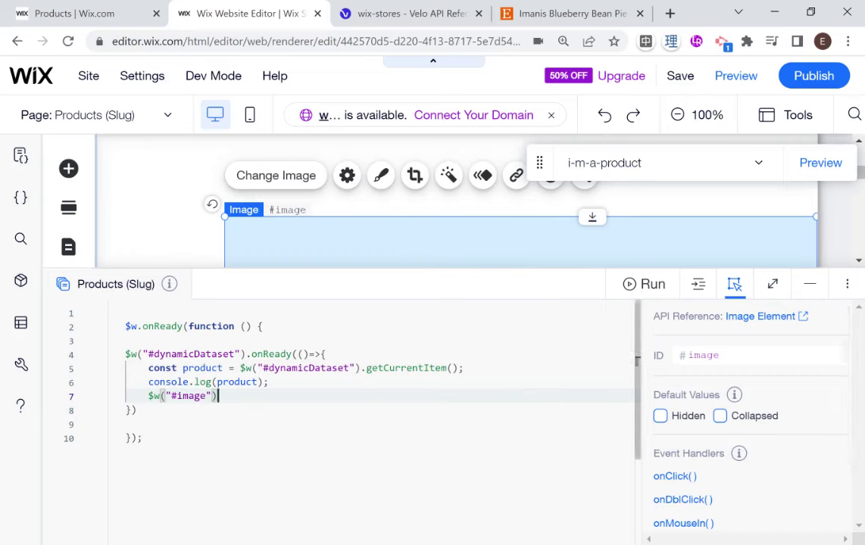
pyautogui.write('.')
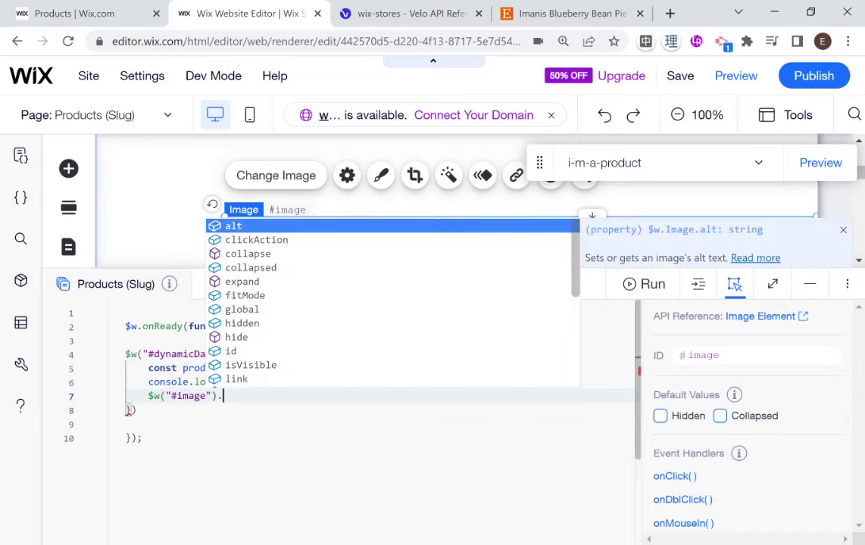
pyautogui.write('src = ')
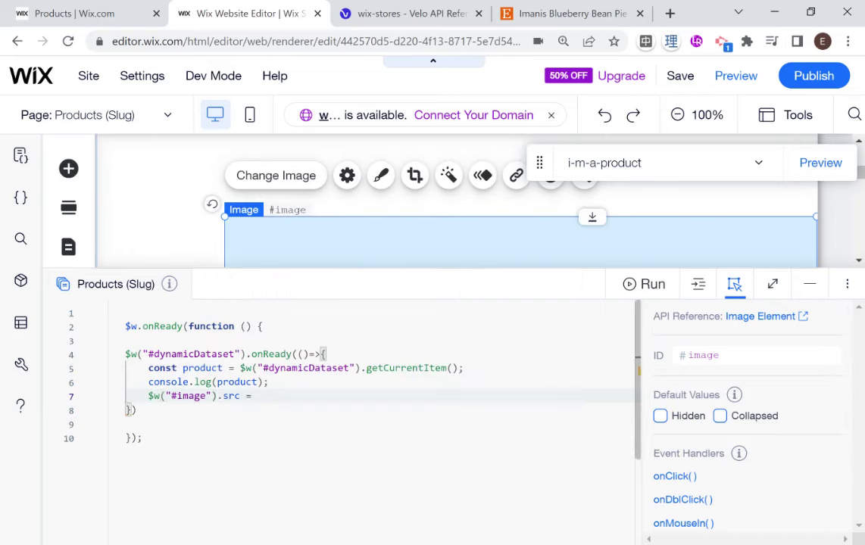
pyautogui.write('pro')
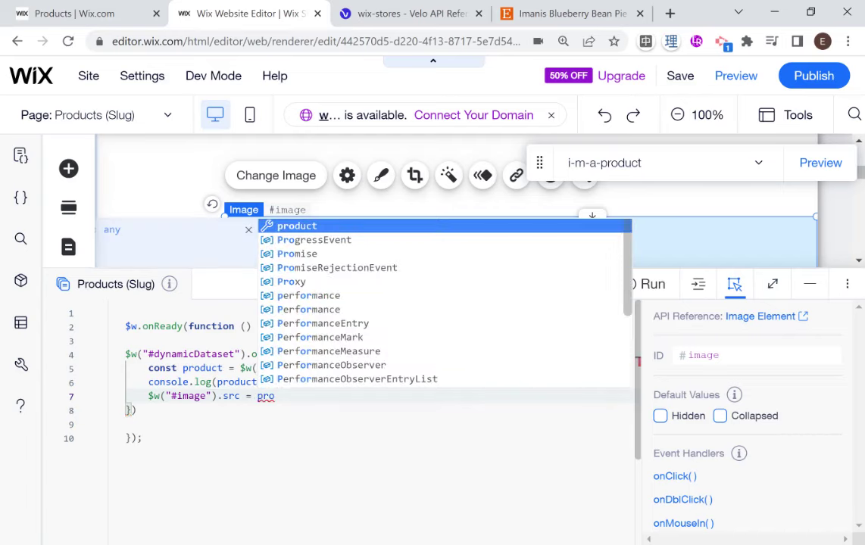
pyautogui.write('duct.mainM')
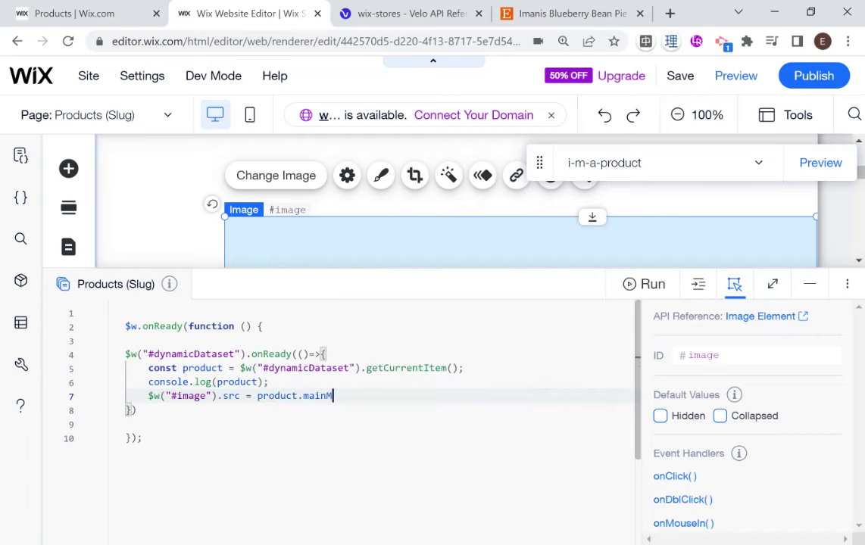
pyautogui.write('edia;')
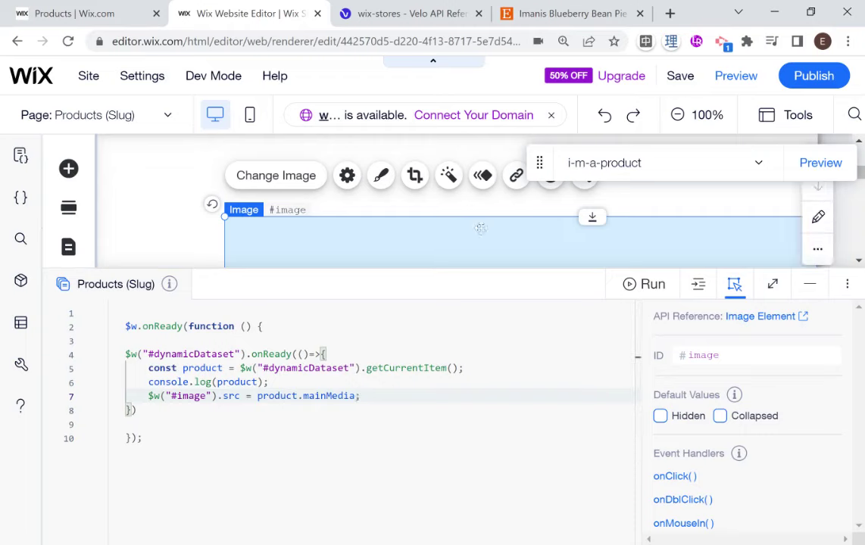
pyautogui.scroll(1, 480, 229)
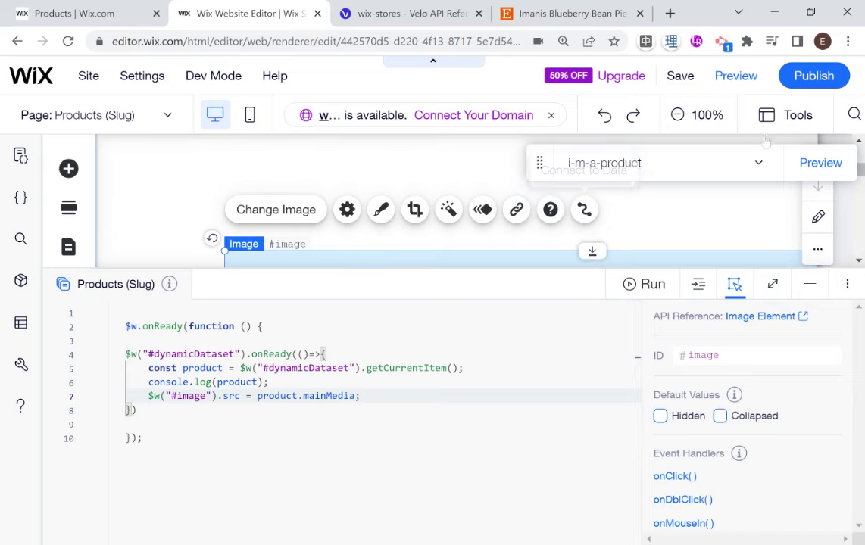
# Preview the page with the Developer Console collapsed and scroll to check the boot photo loads.
pyautogui.click(739, 79)
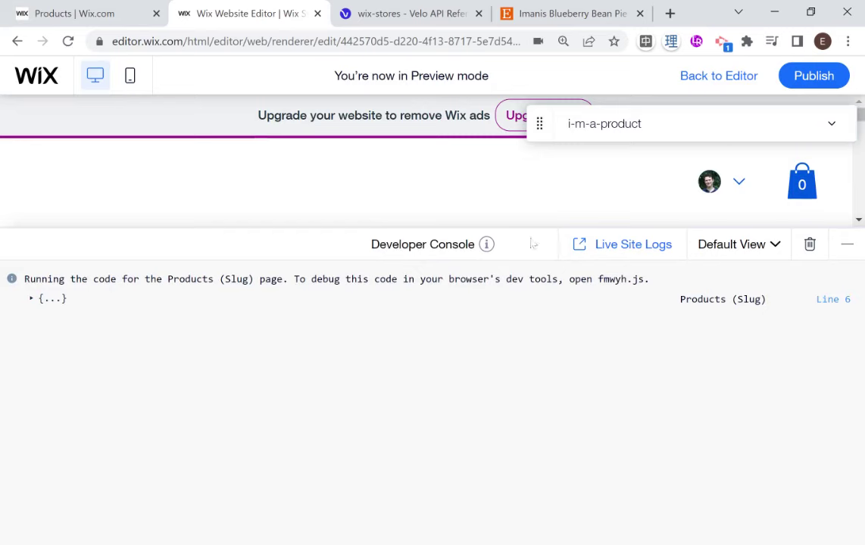
pyautogui.click(333, 247)
pyautogui.scroll(-3, 523, 341)
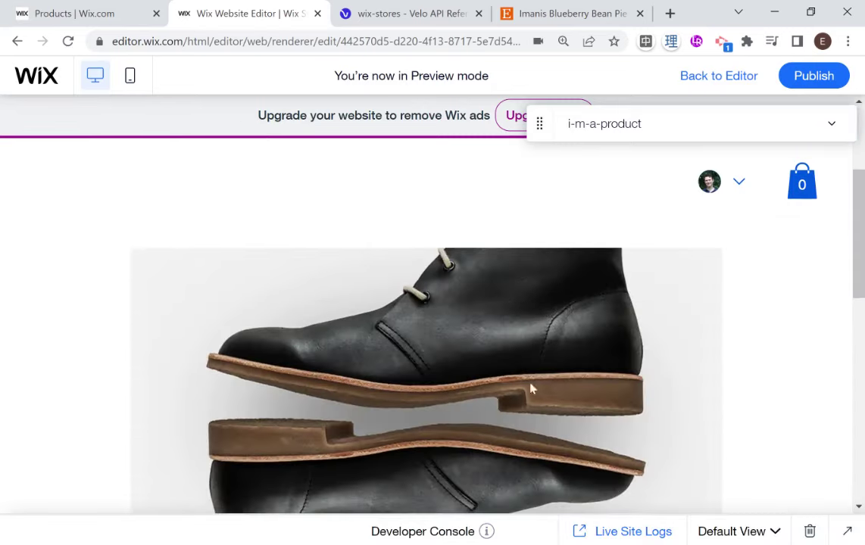
pyautogui.scroll(-3, 455, 379)
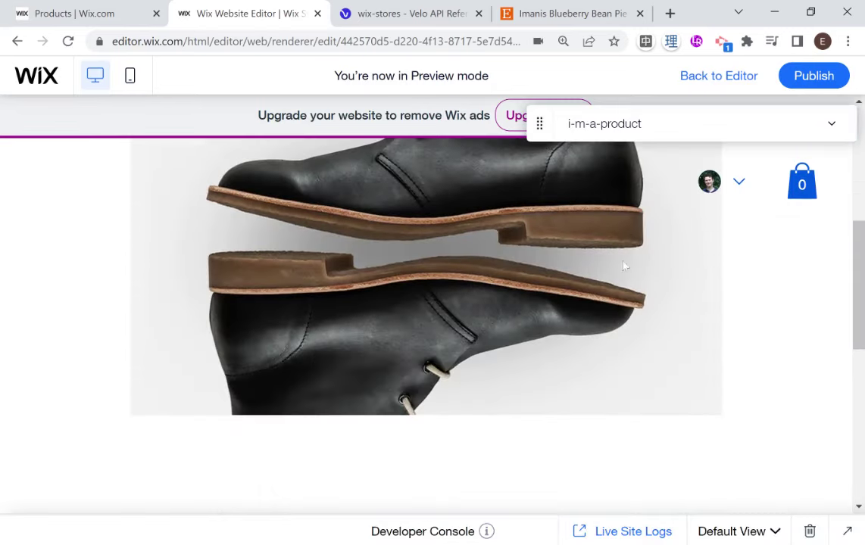
pyautogui.scroll(2, 433, 284)
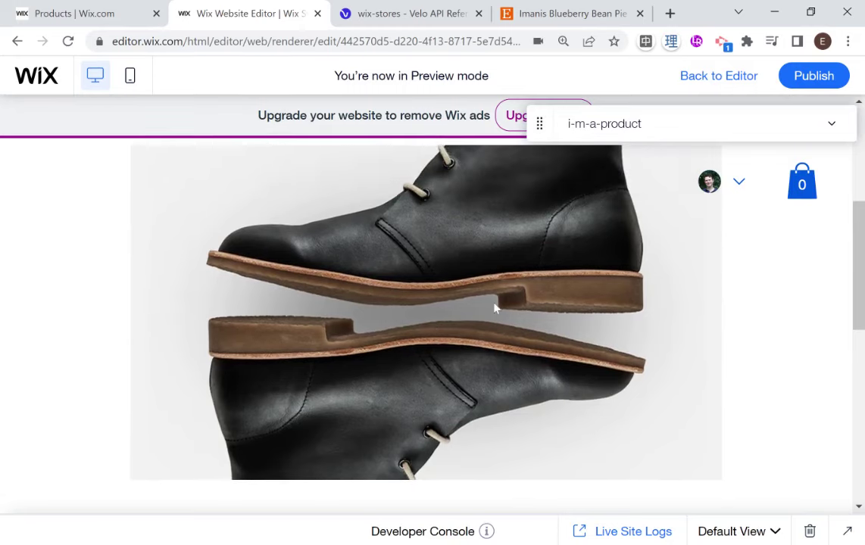
pyautogui.scroll(1, 485, 303)
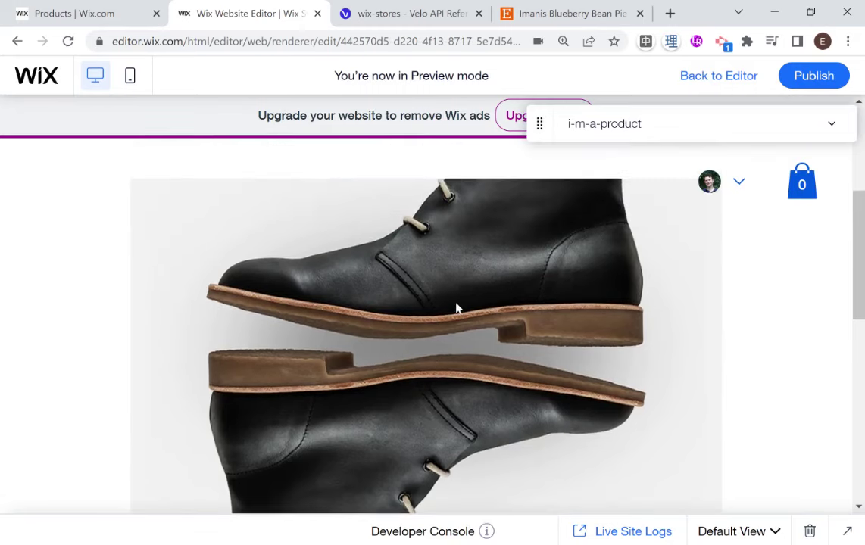
pyautogui.scroll(1, 457, 308)
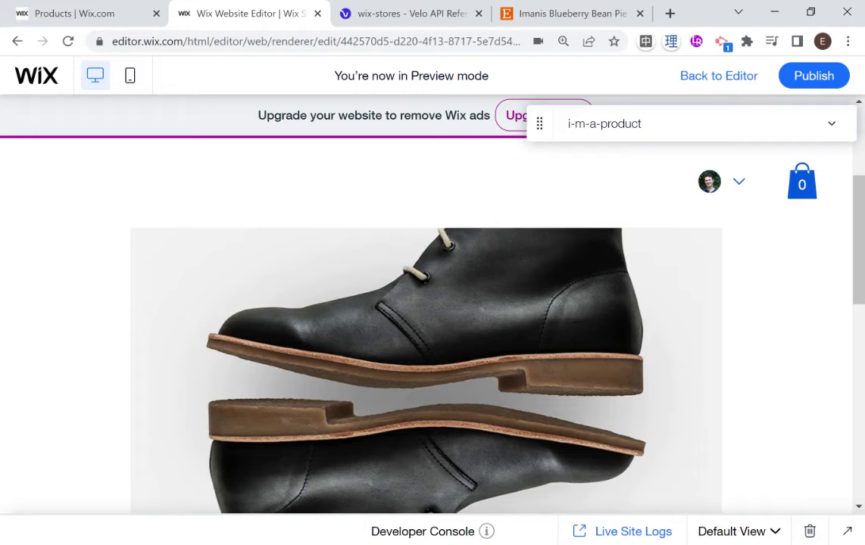
pyautogui.scroll(-5, 456, 305)
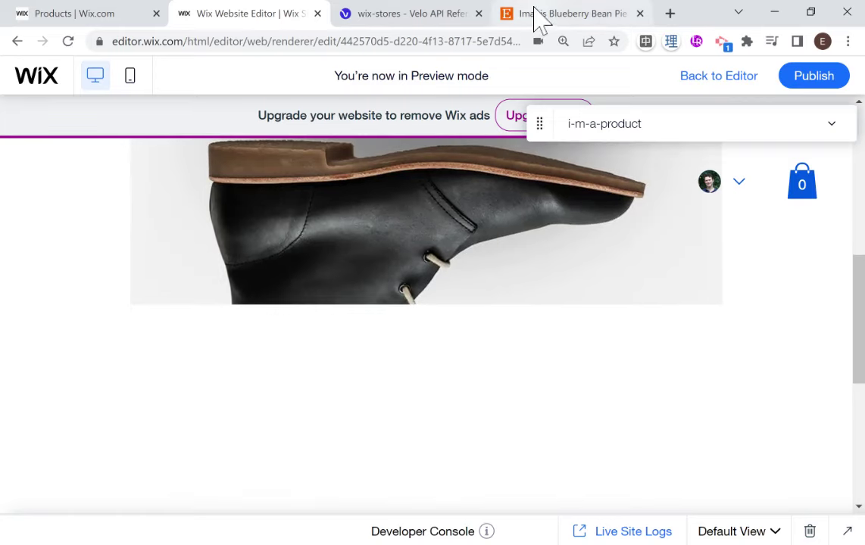
# On the Etsy Blueberry Bean Pie listing, flip back and forth between its two photos.
pyautogui.click(541, 18)
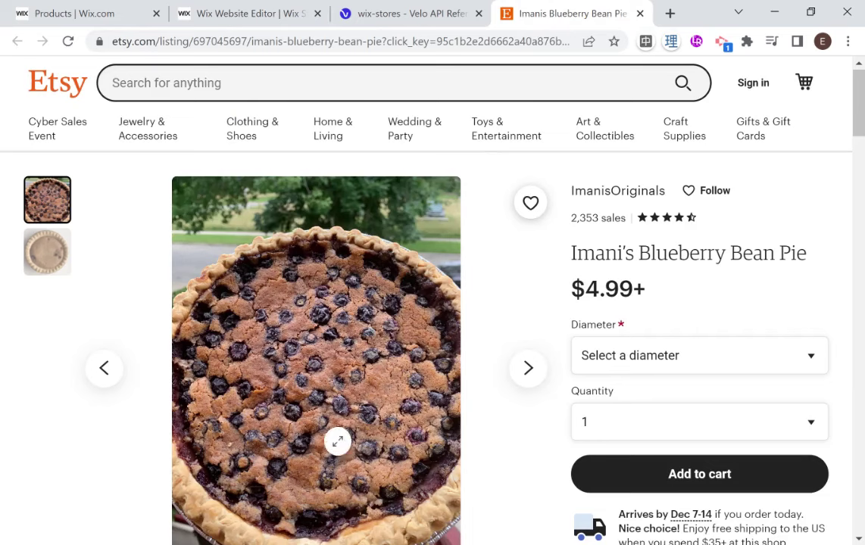
pyautogui.click(53, 240)
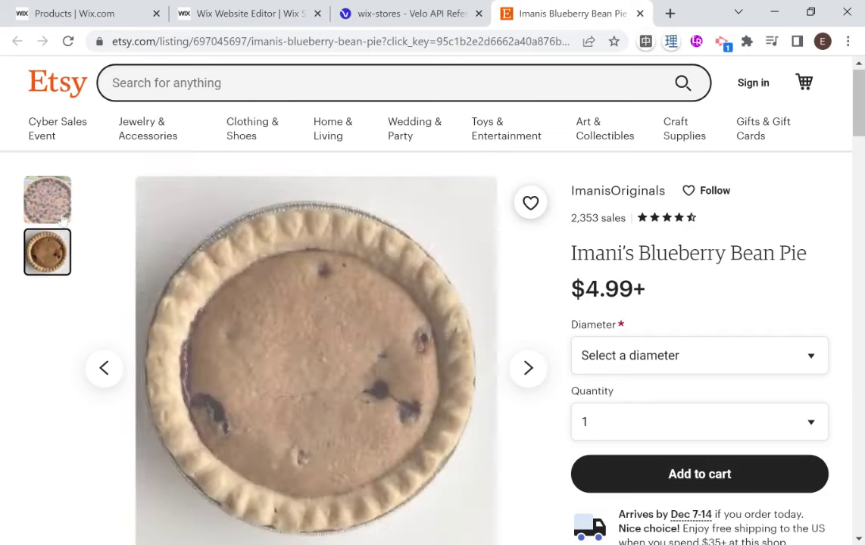
pyautogui.click(63, 219)
pyautogui.click(50, 251)
pyautogui.click(47, 189)
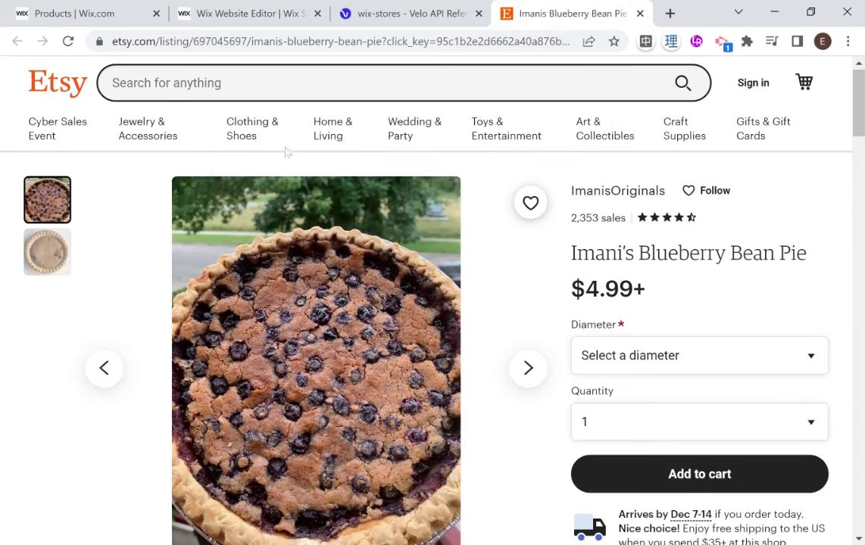
pyautogui.moveTo(258, 138)
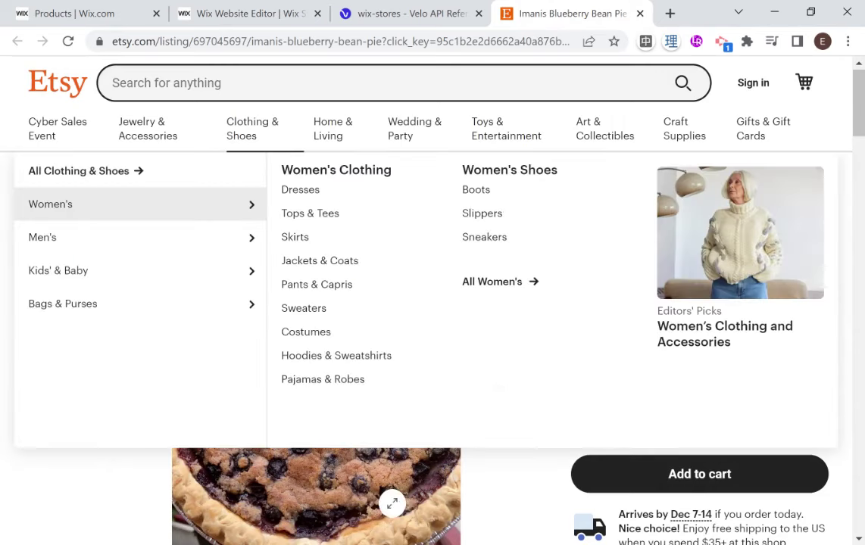